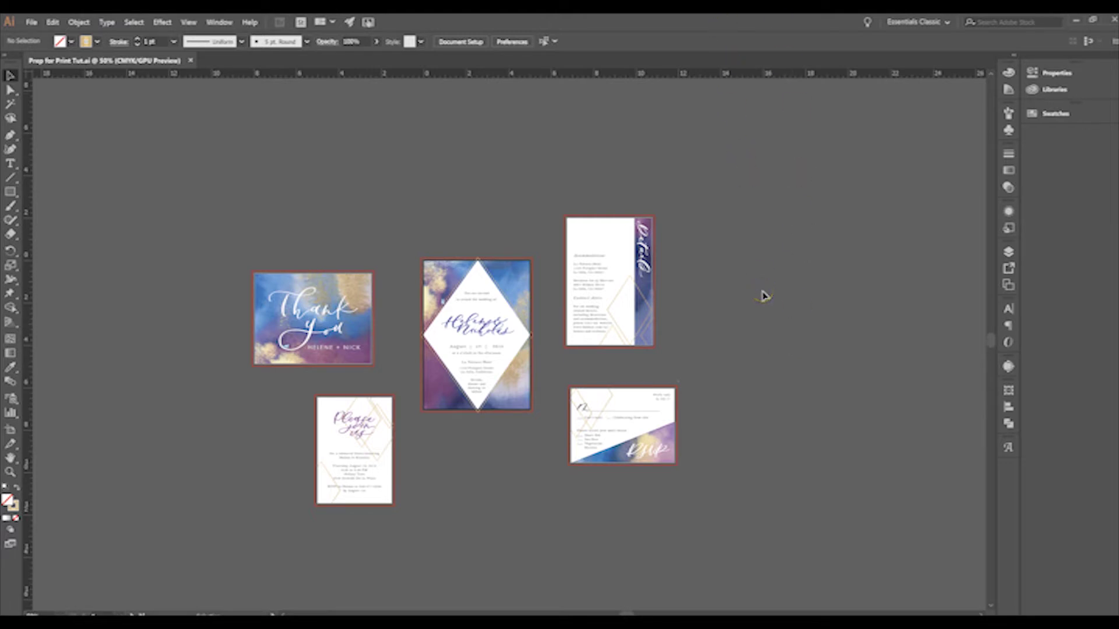
Zoom in to 150% and scroll right to bring the RSVP card beside the invitation into view.
scroll(764, 297, down, 1)
scroll(765, 296, up, 2)
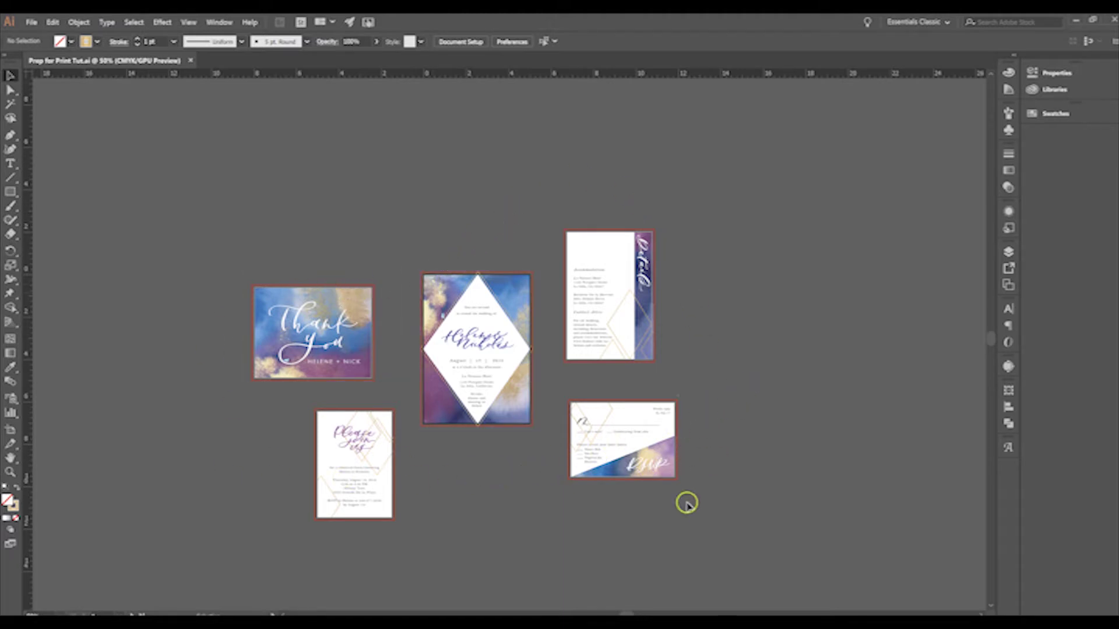
scroll(779, 401, down, 1)
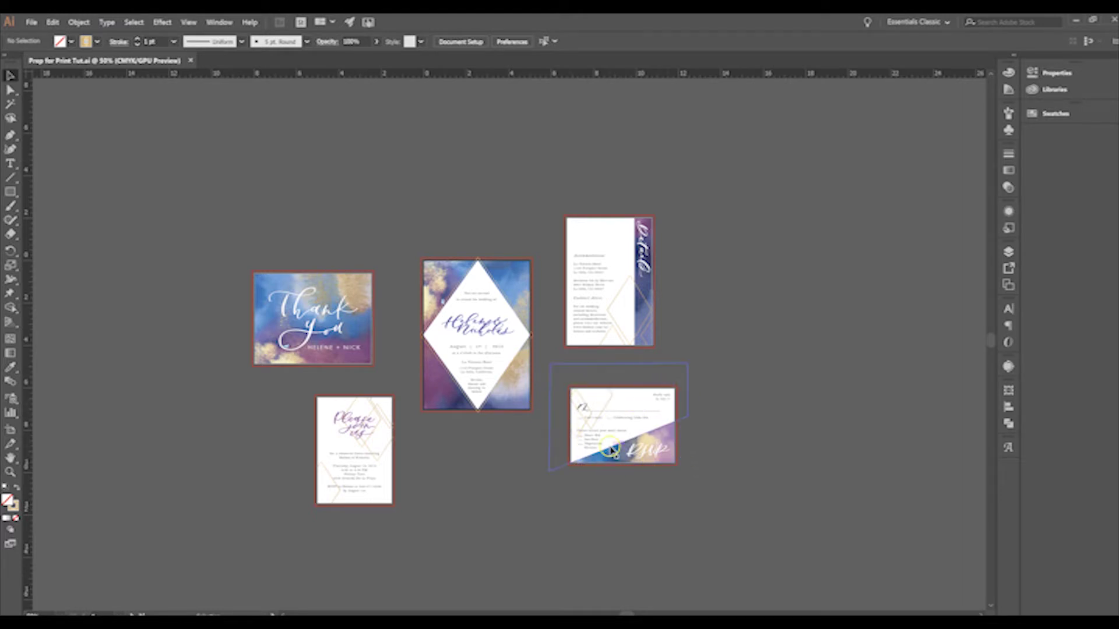
scroll(682, 455, up, 2)
key(ctrl+equal)
key(ctrl+equal)
key(ctrl+equal)
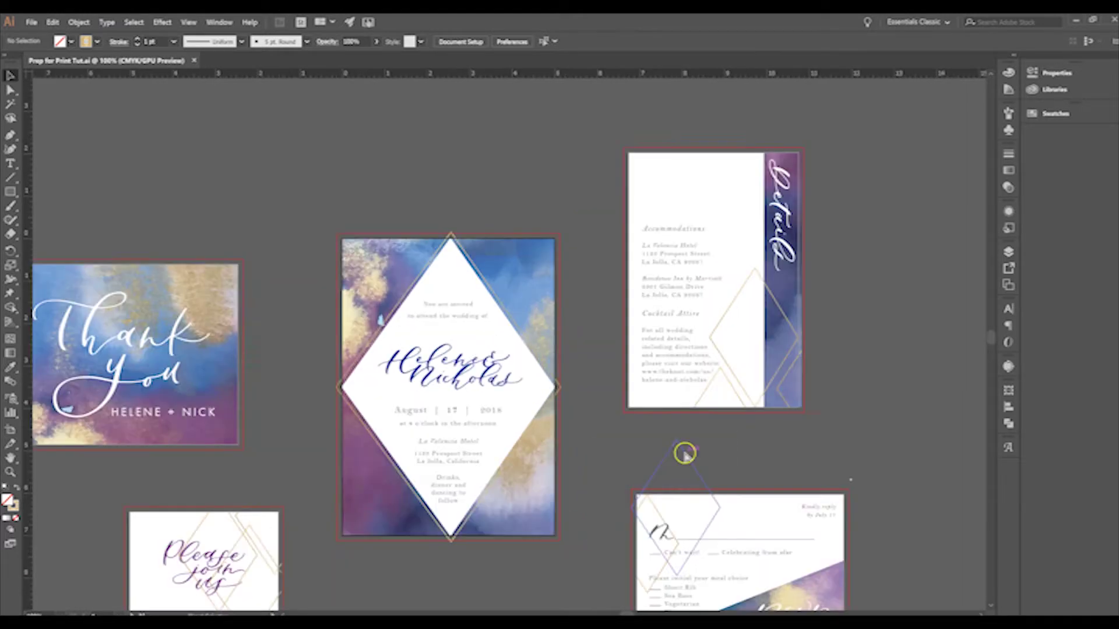
scroll(674, 362, down, 4)
scroll(674, 368, down, 5)
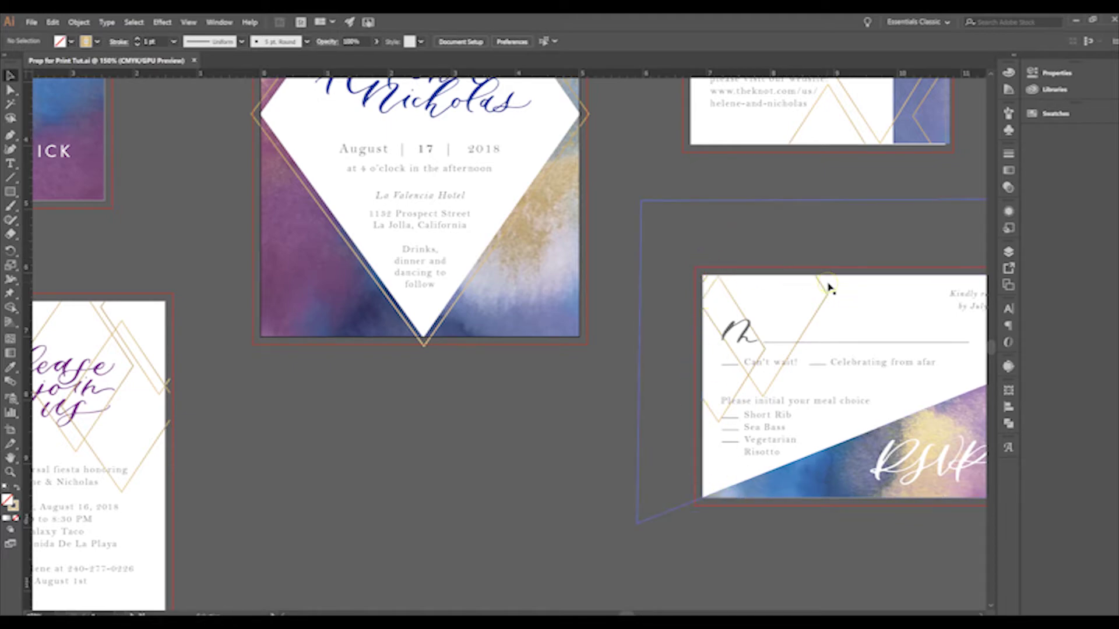
scroll(831, 287, right, 5)
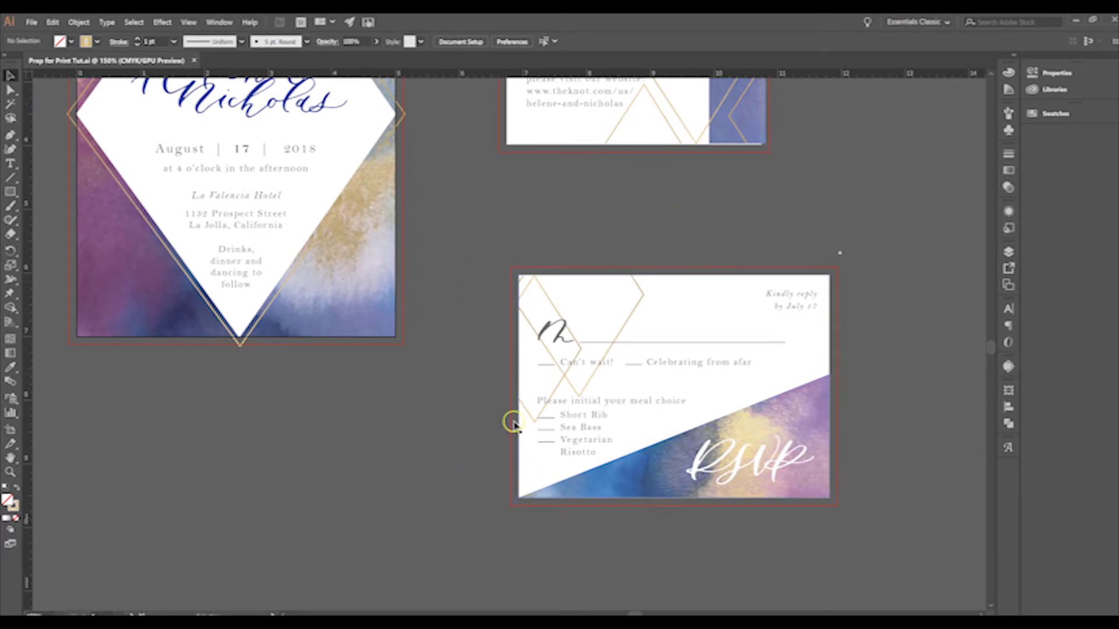
click(32, 22)
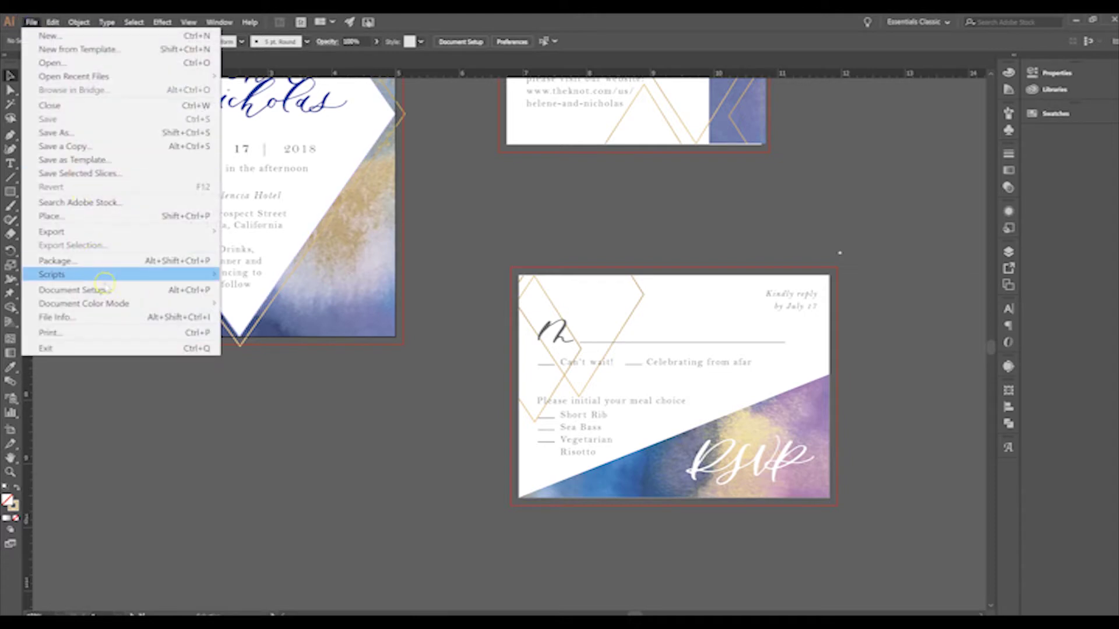
click(102, 289)
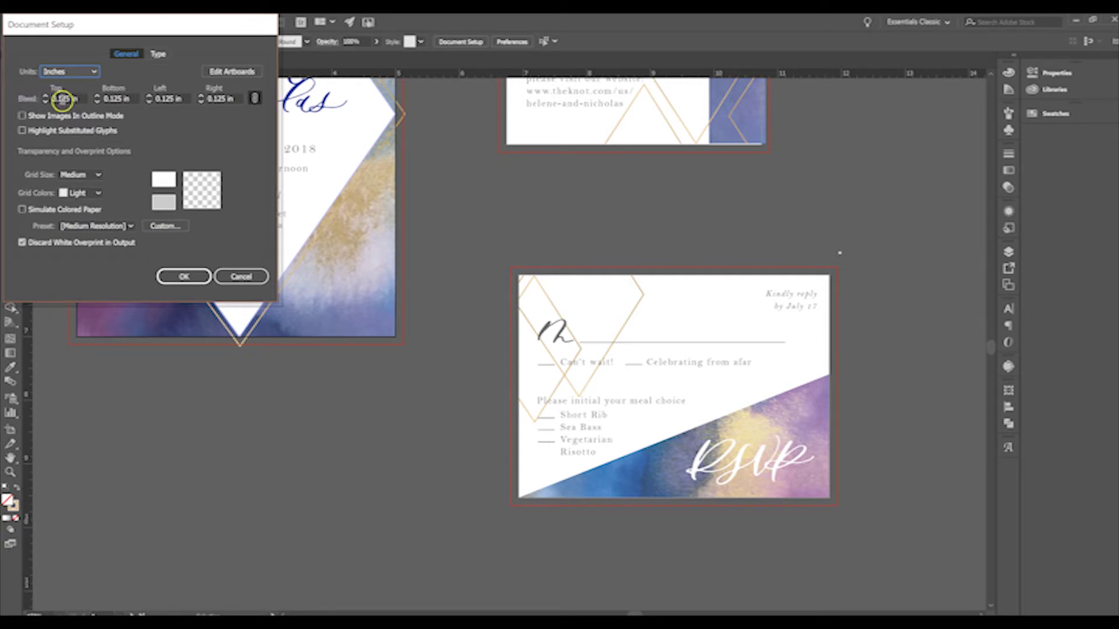
click(239, 277)
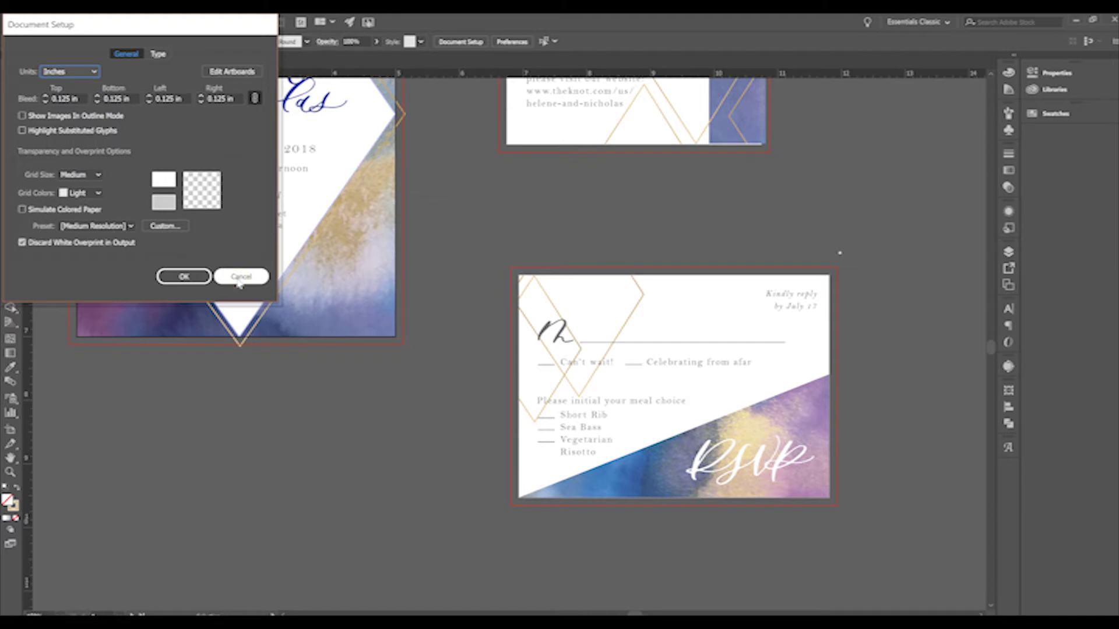
click(239, 278)
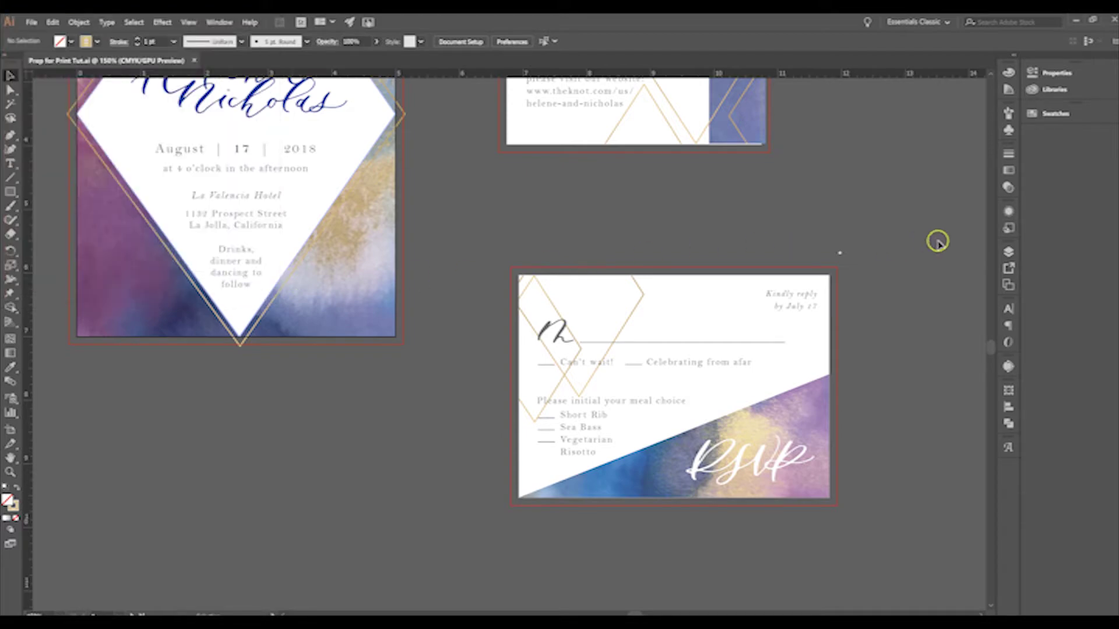
scroll(928, 248, up, 3)
scroll(928, 262, down, 4)
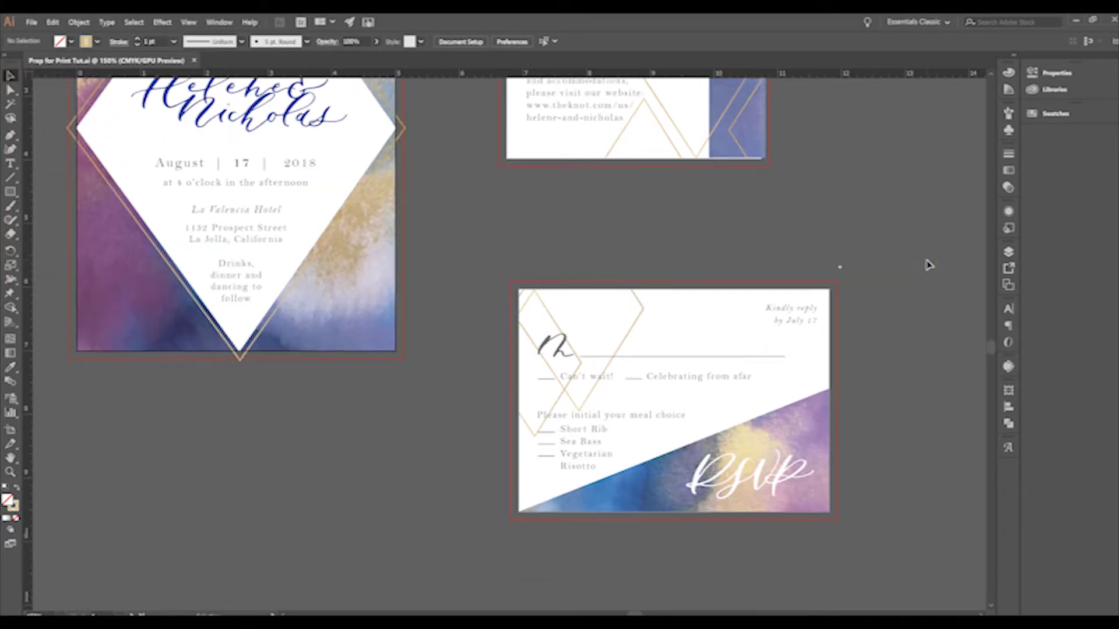
scroll(926, 262, down, 3)
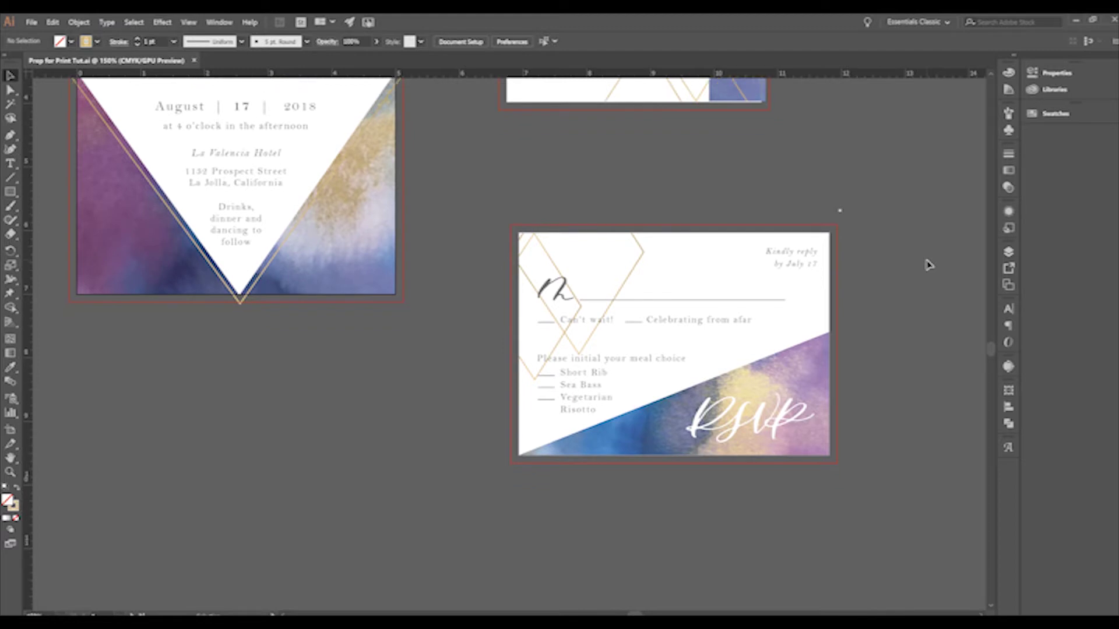
click(852, 268)
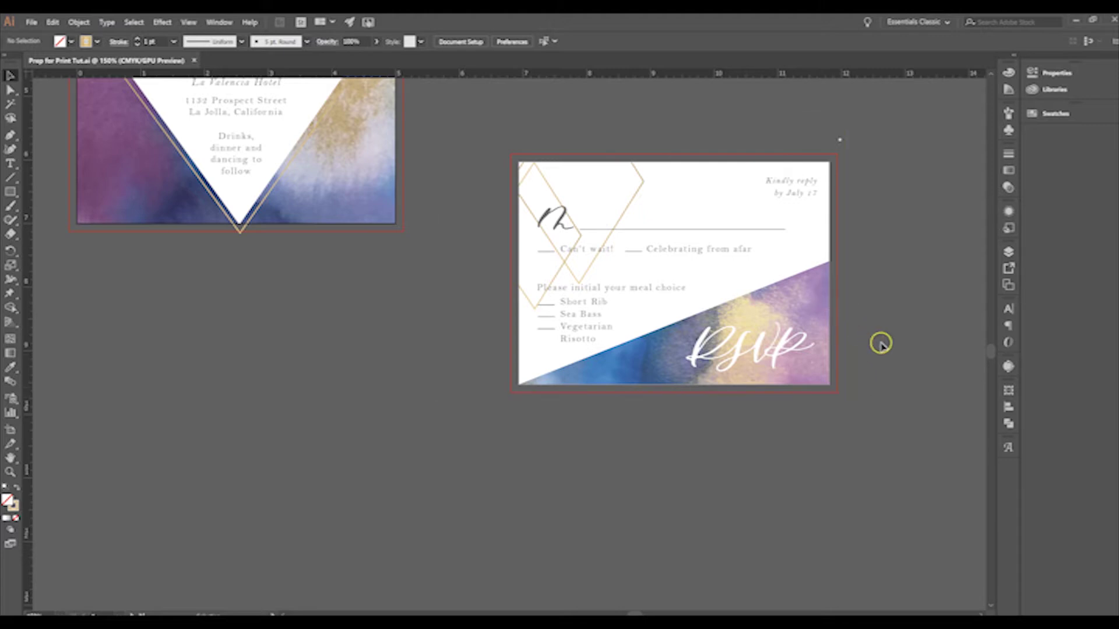
scroll(898, 370, up, 2)
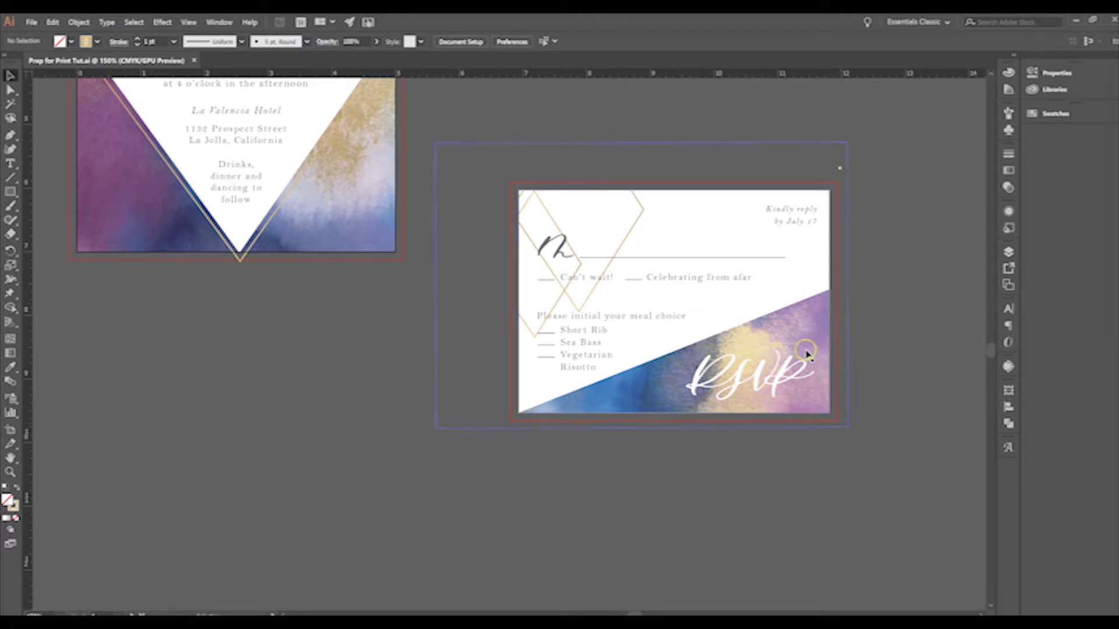
click(842, 331)
click(799, 319)
drag(912, 257, 807, 324)
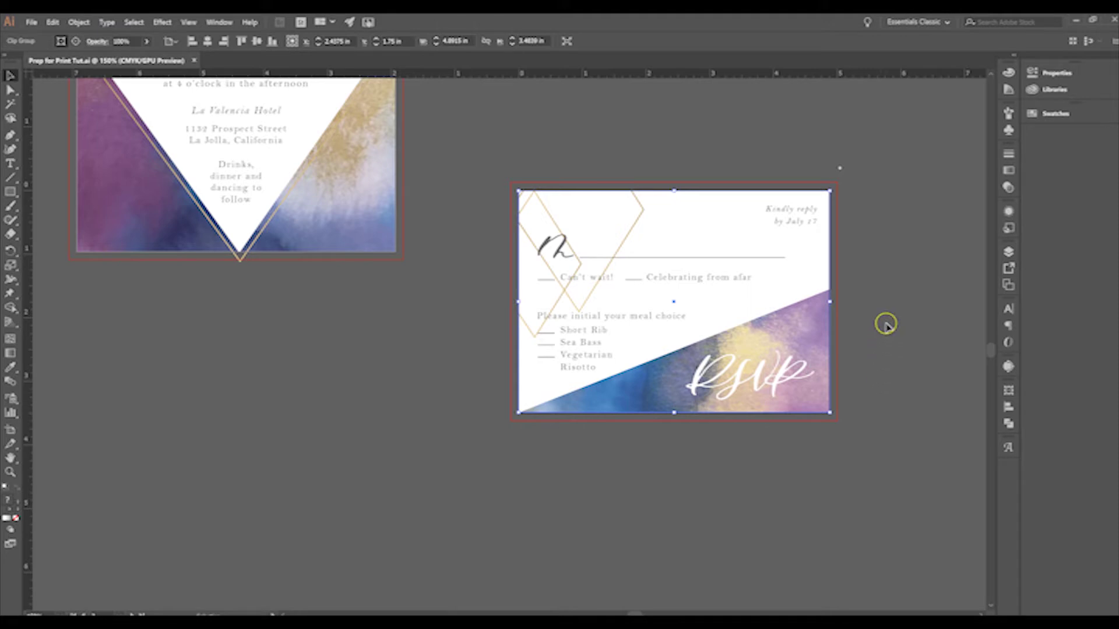
Release the clipping mask on the RSVP card's artwork.
right_click(806, 398)
click(816, 325)
right_click(819, 328)
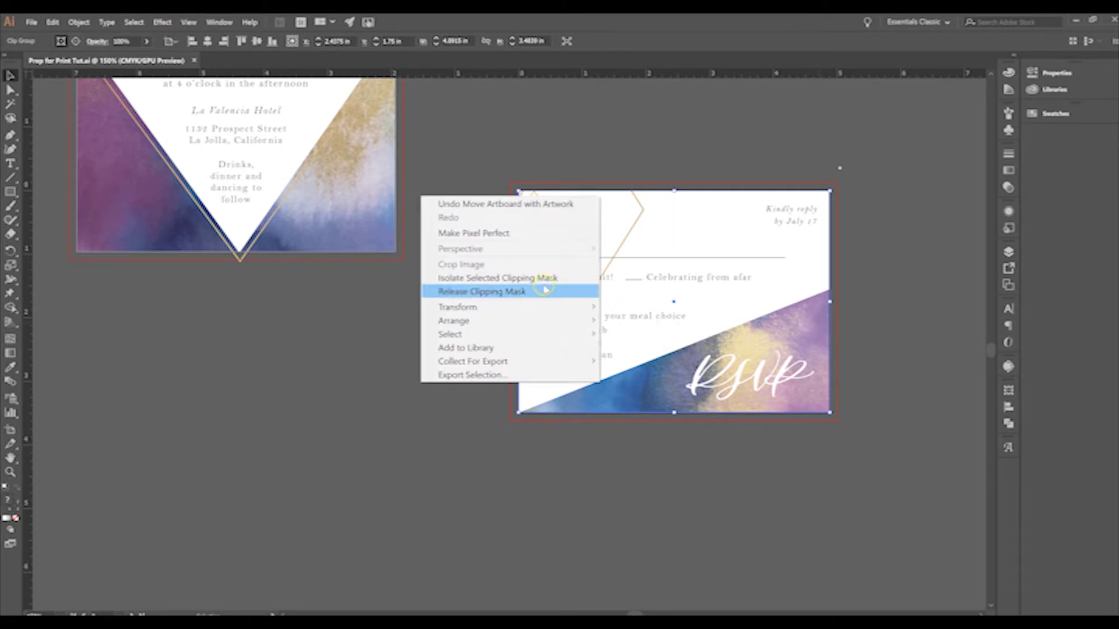
click(545, 290)
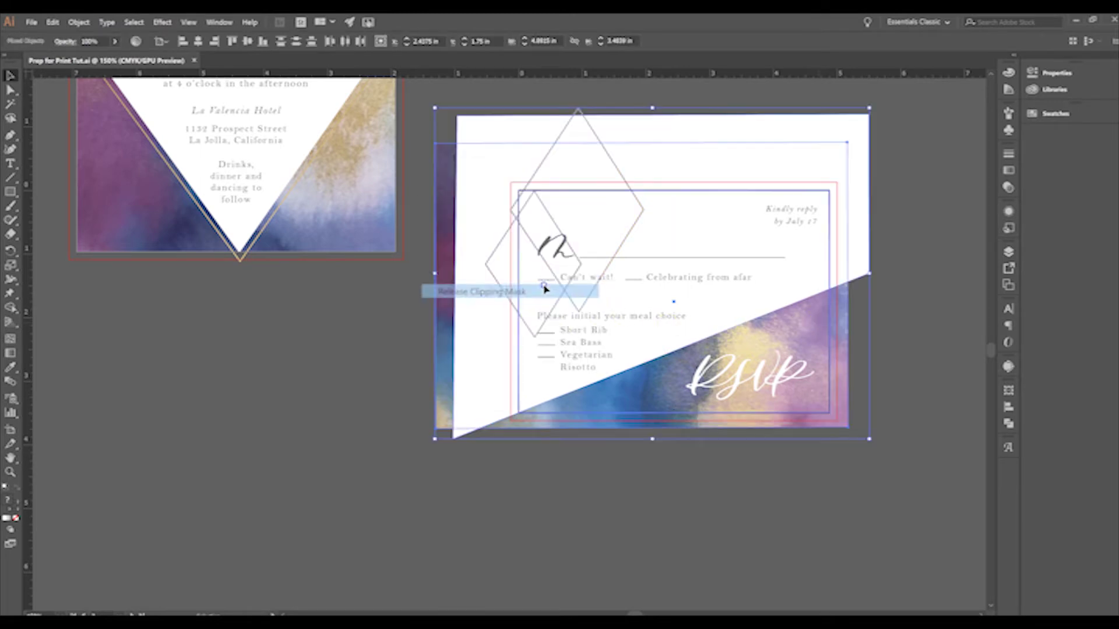
click(914, 275)
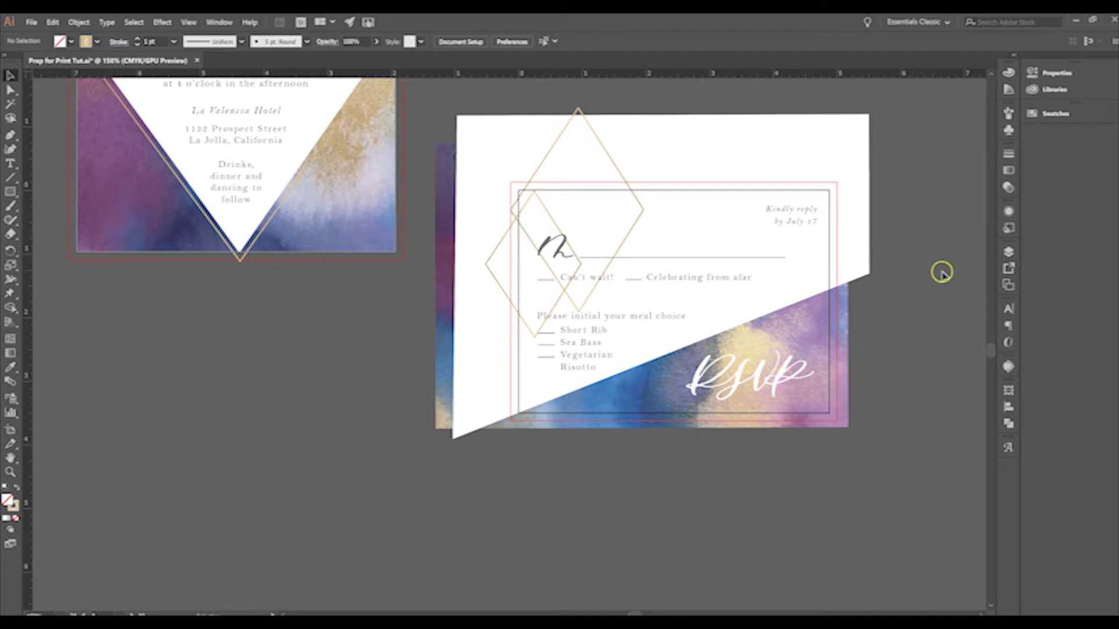
Reselect the RSVP card group, nudge it slightly, then zoom out to see all cards.
click(848, 334)
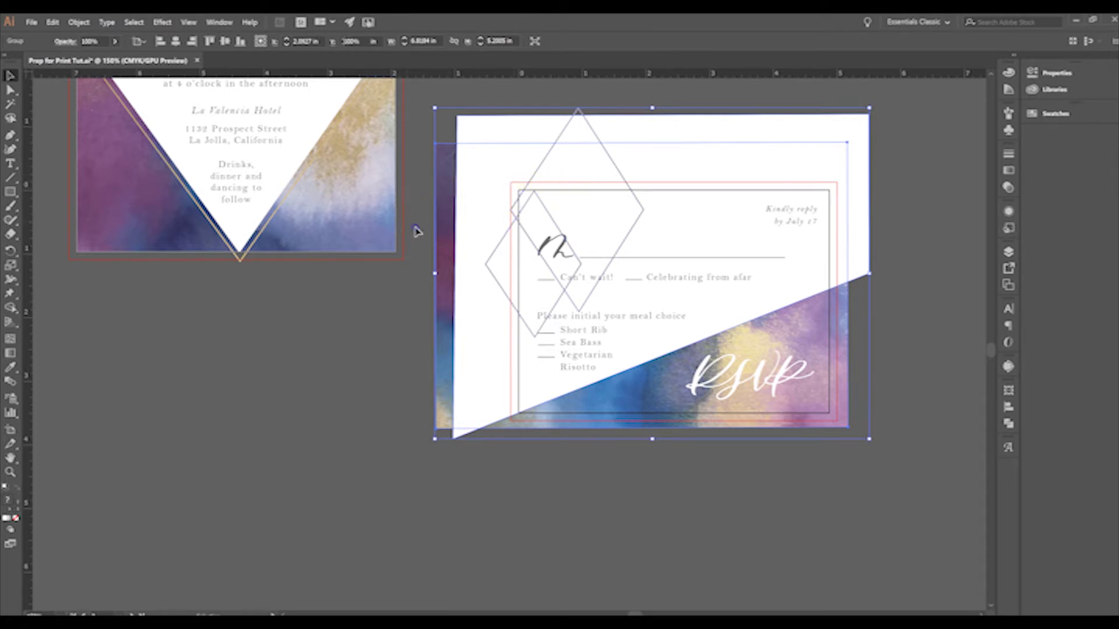
click(418, 230)
click(540, 199)
drag(538, 197, 535, 197)
click(535, 188)
drag(546, 201, 534, 195)
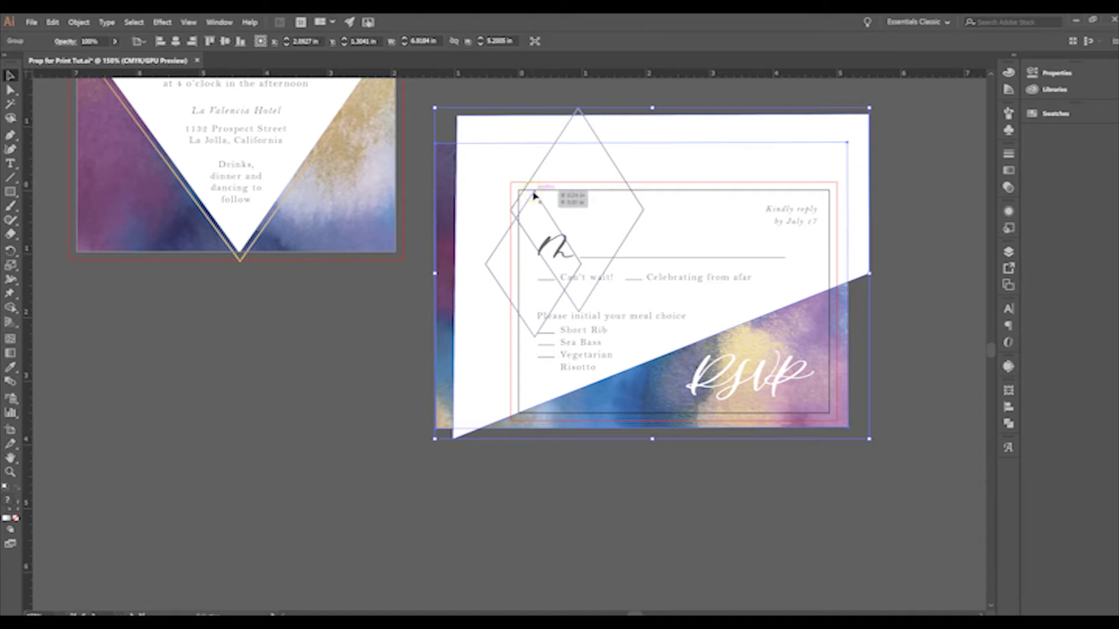
mouse_move(535, 197)
mouse_down()
mouse_move(550, 196)
mouse_move(535, 197)
mouse_up()
click(934, 246)
key(ctrl+minus)
key(ctrl+minus)
Release the clipping masks on the Details, main invitation and Thank You cards.
right_click(501, 129)
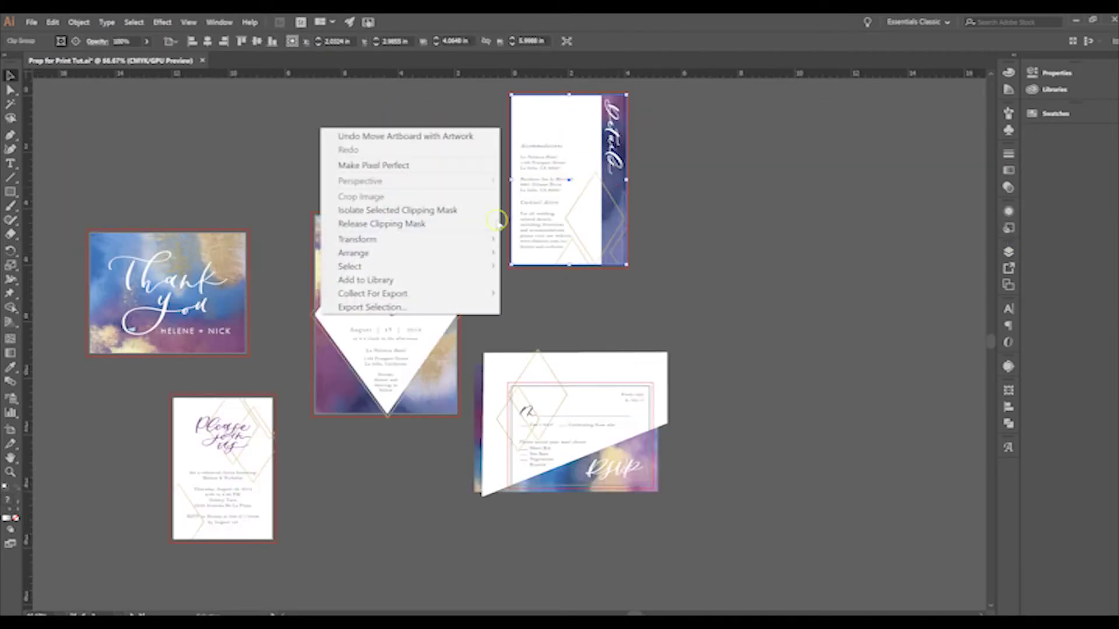
click(454, 226)
click(782, 235)
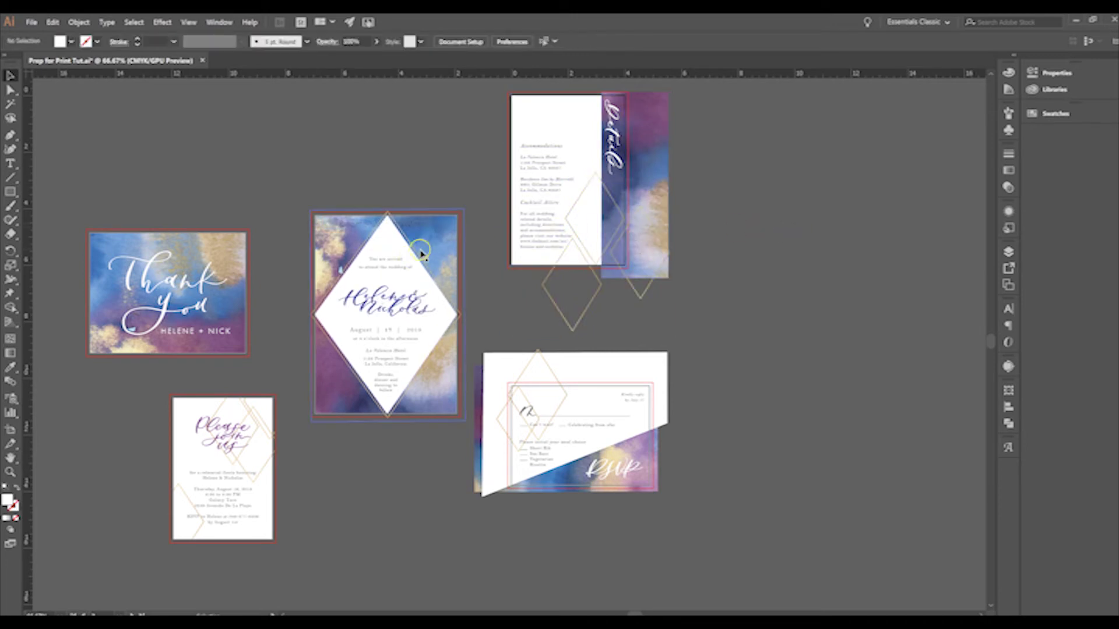
click(448, 250)
right_click(415, 161)
click(377, 258)
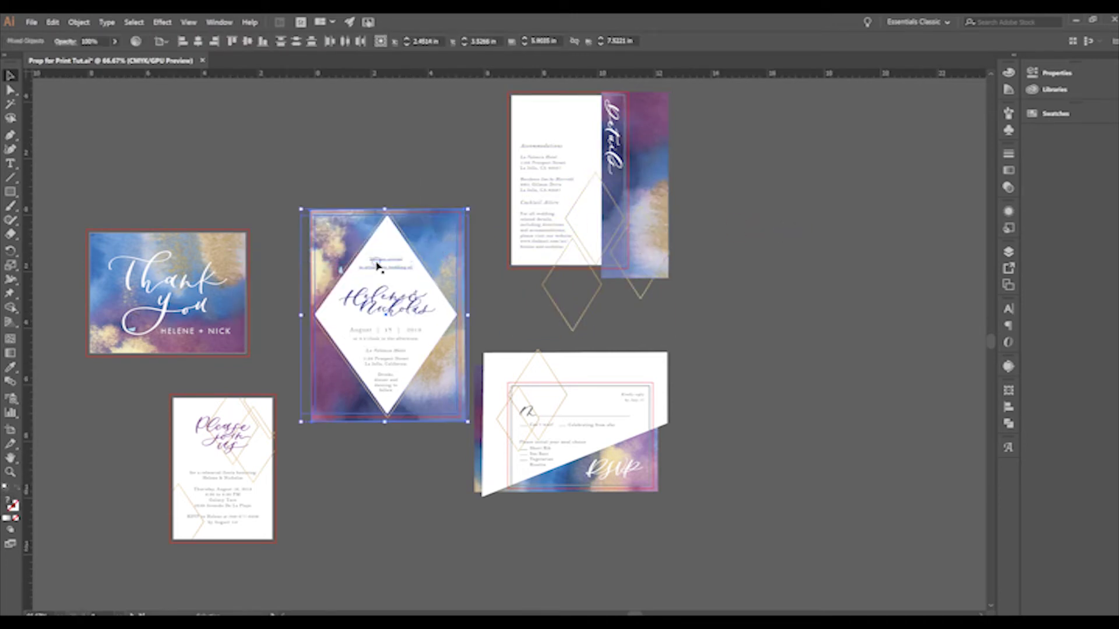
click(248, 242)
click(227, 255)
right_click(227, 255)
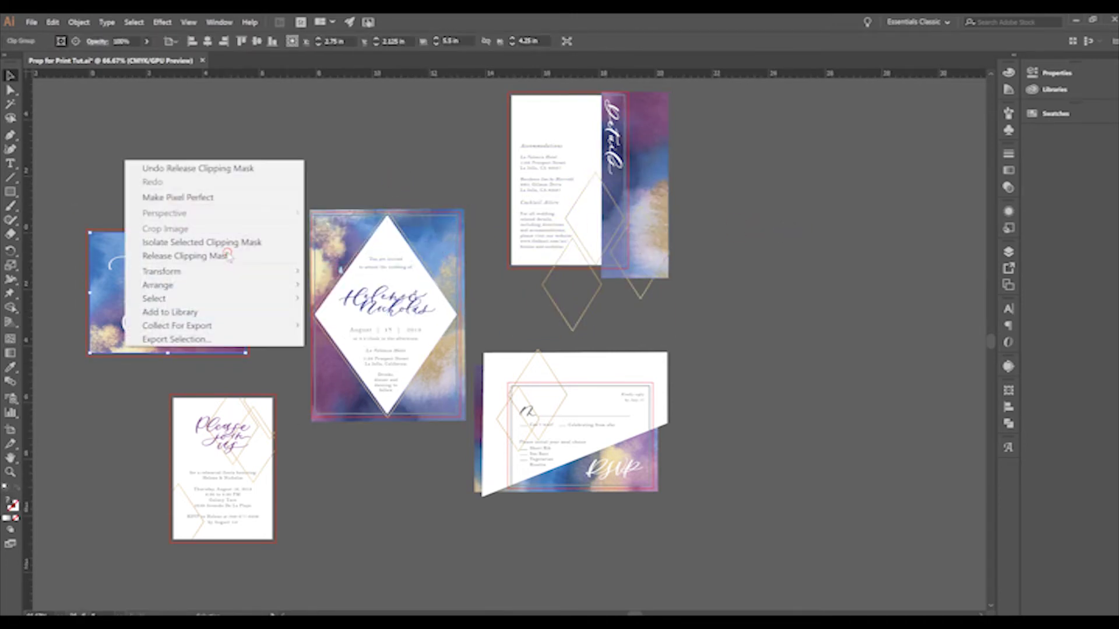
click(227, 257)
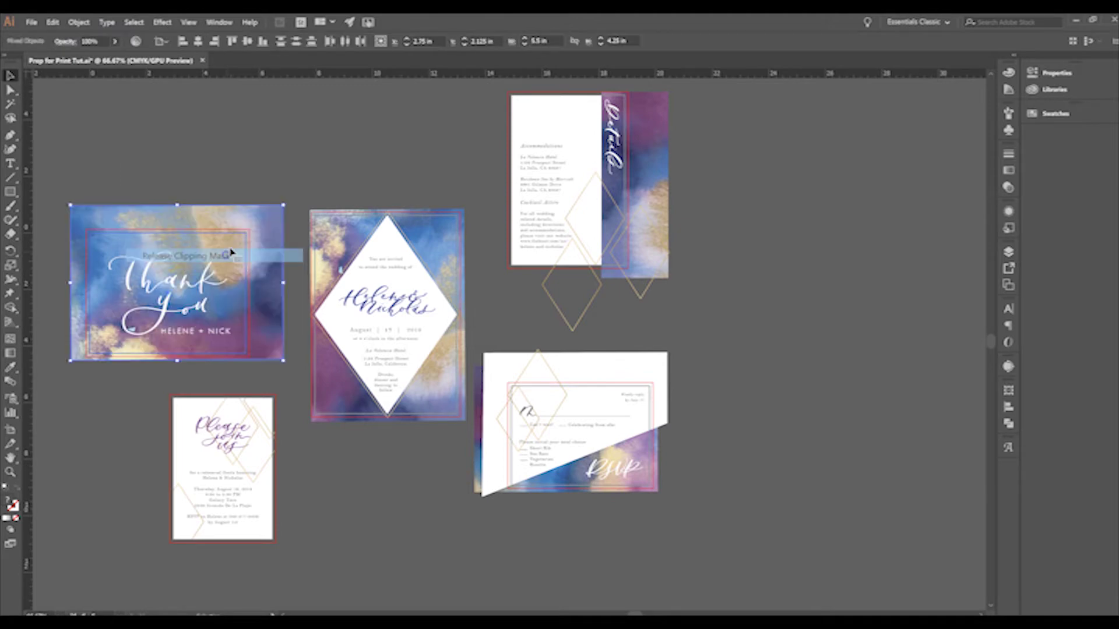
click(265, 160)
Release the Please join us card's clipping mask.
click(257, 447)
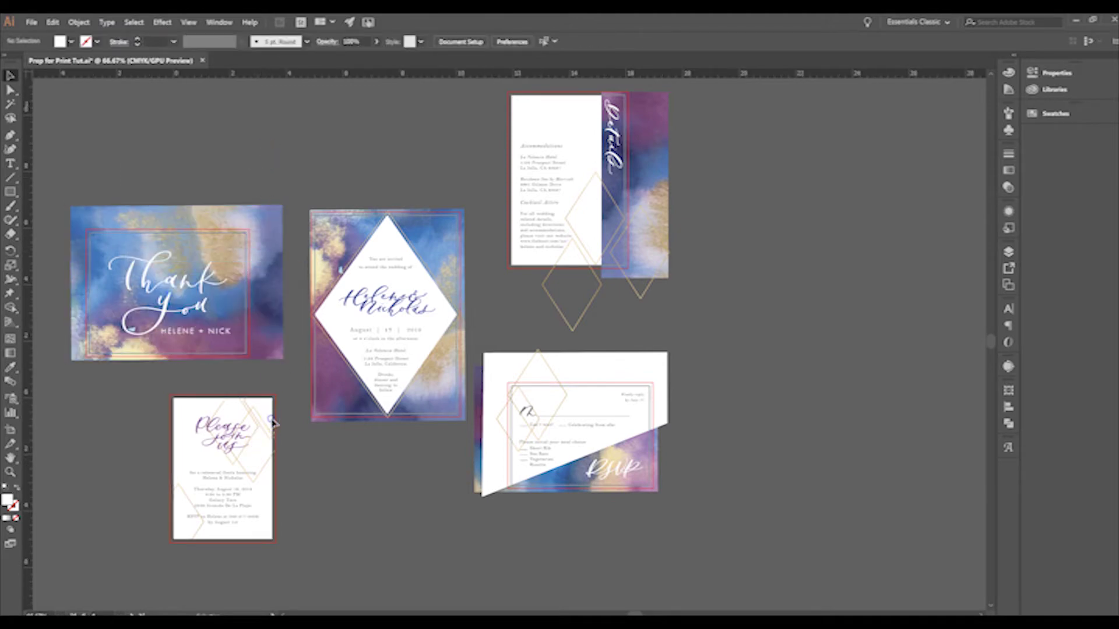
click(269, 423)
right_click(263, 425)
click(246, 341)
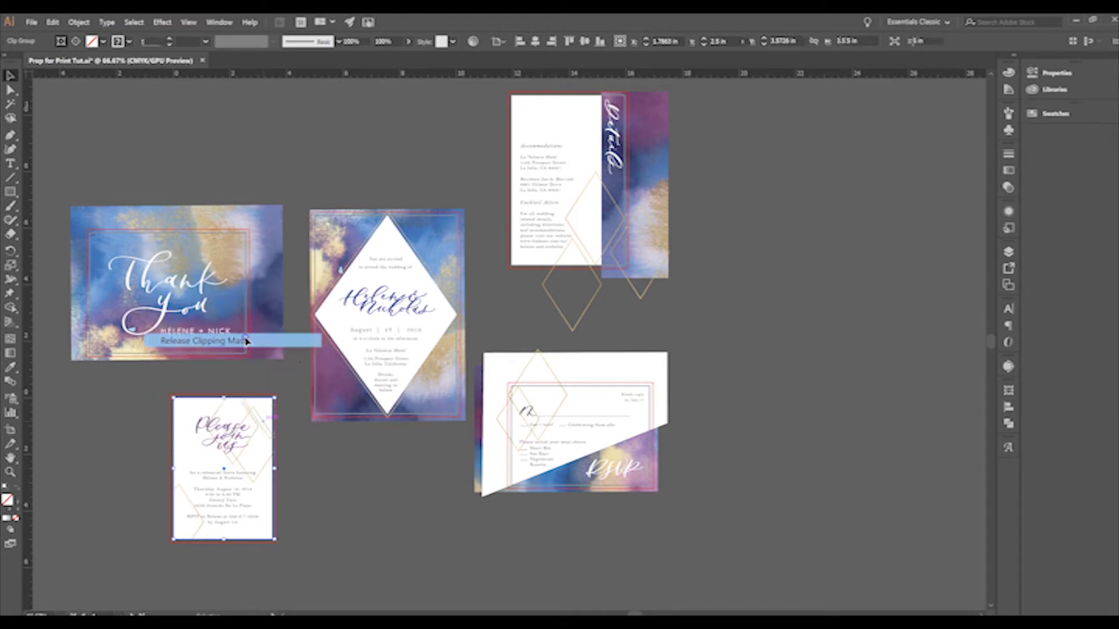
click(344, 526)
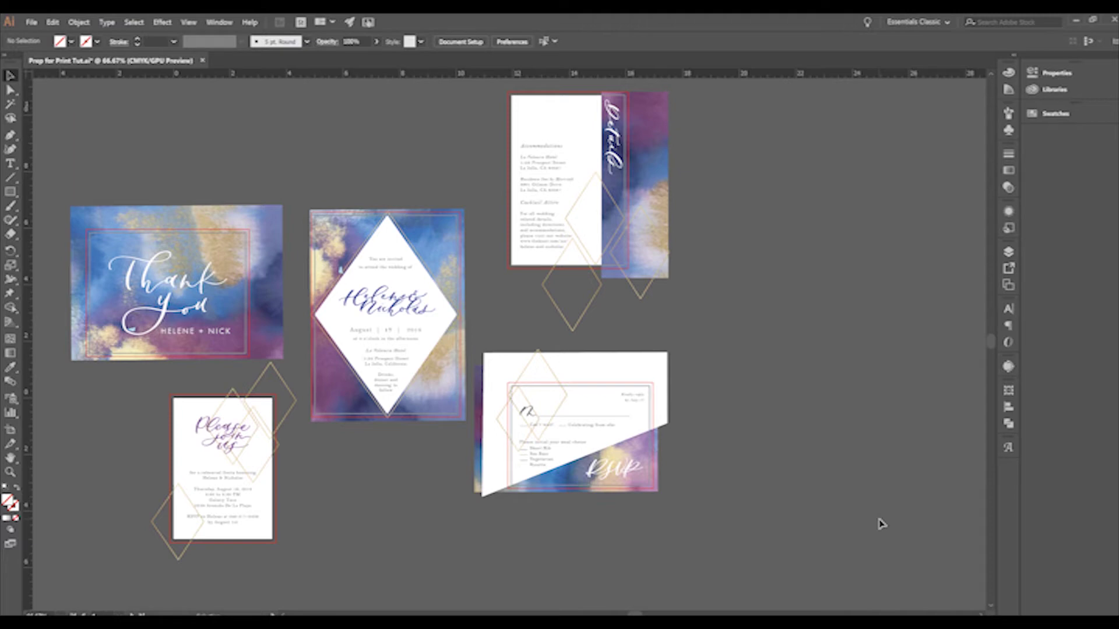
Pan across the canvas and switch to the Artboard tool to show artboards 01–05.
scroll(881, 524, left, 4)
scroll(881, 523, up, 2)
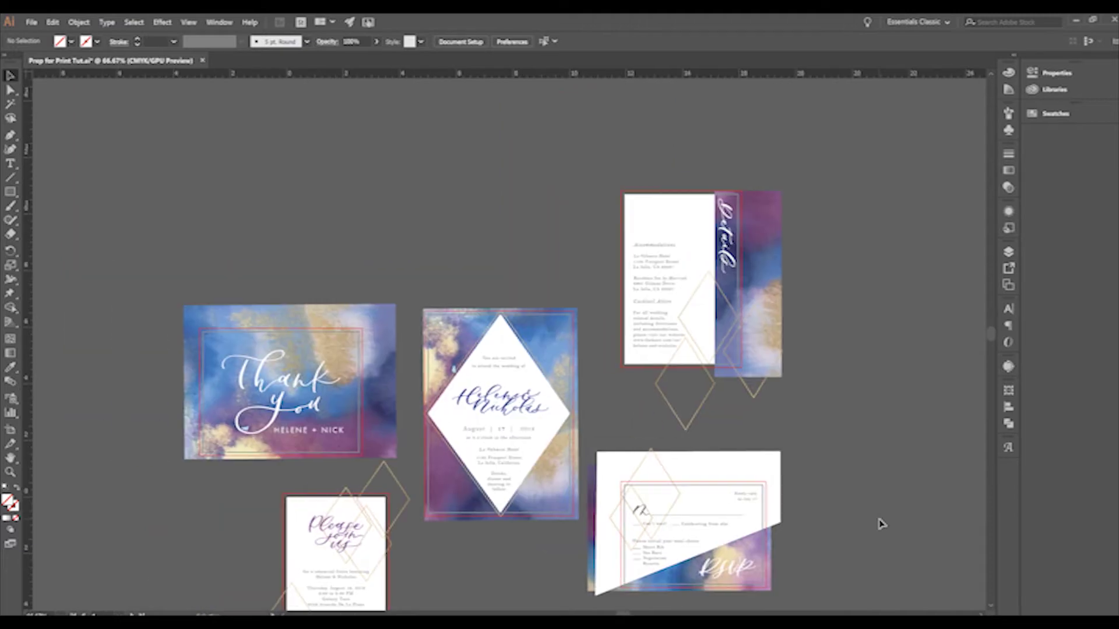
scroll(881, 523, down, 2)
scroll(882, 523, left, 4)
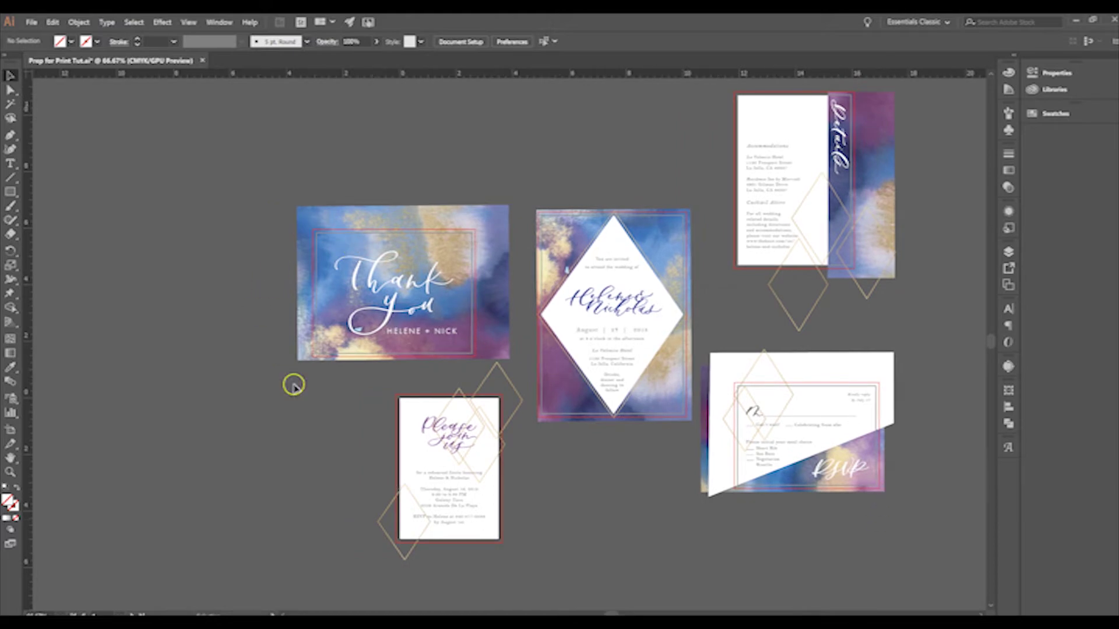
scroll(420, 316, up, 2)
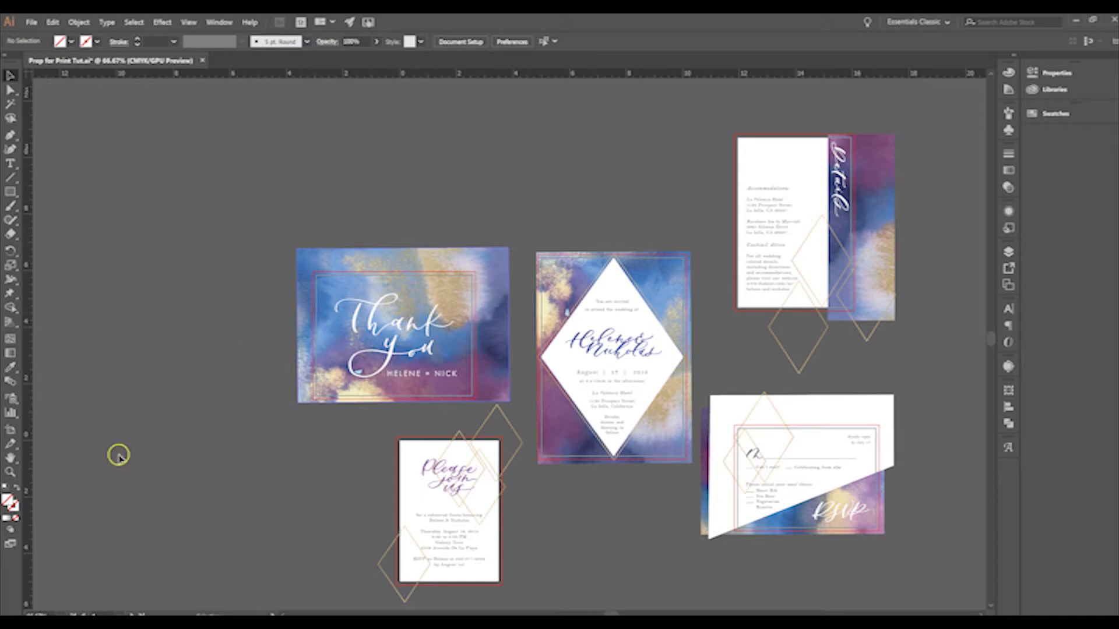
click(11, 429)
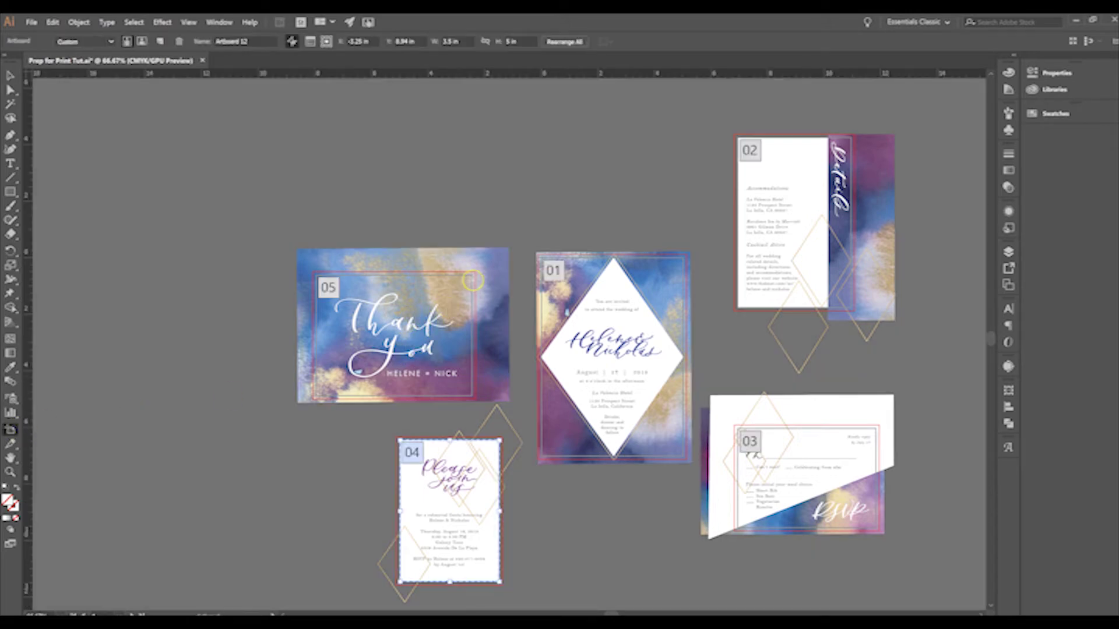
Drag artboard 05's top edge up so the Thank You artboard becomes 5.5 × 8.5 in.
click(458, 287)
drag(401, 272, 406, 153)
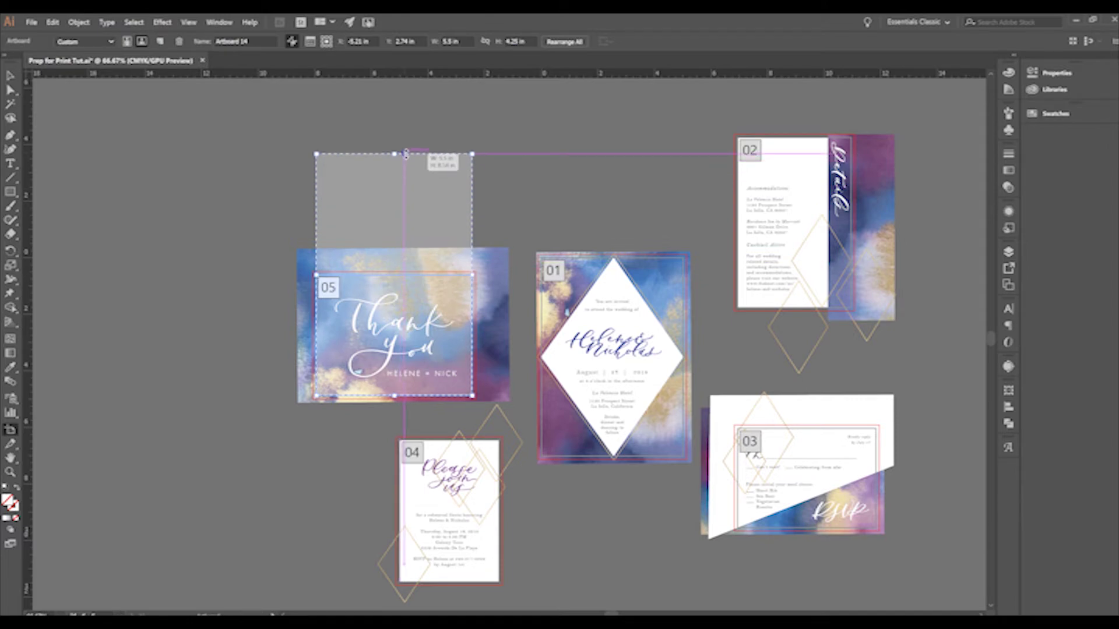
drag(406, 154, 406, 155)
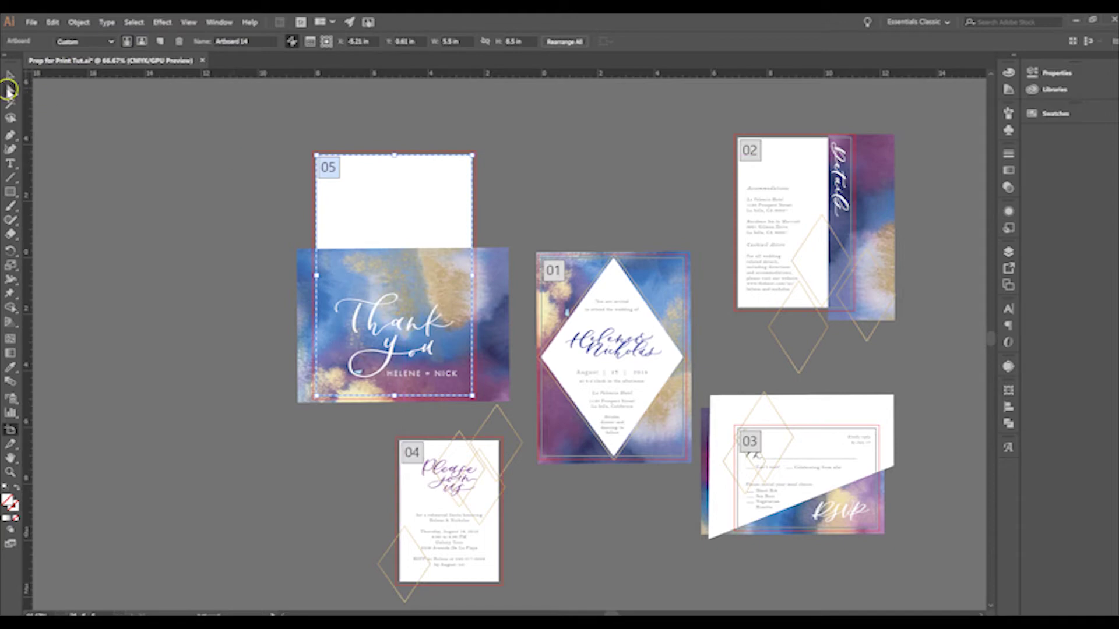
click(10, 76)
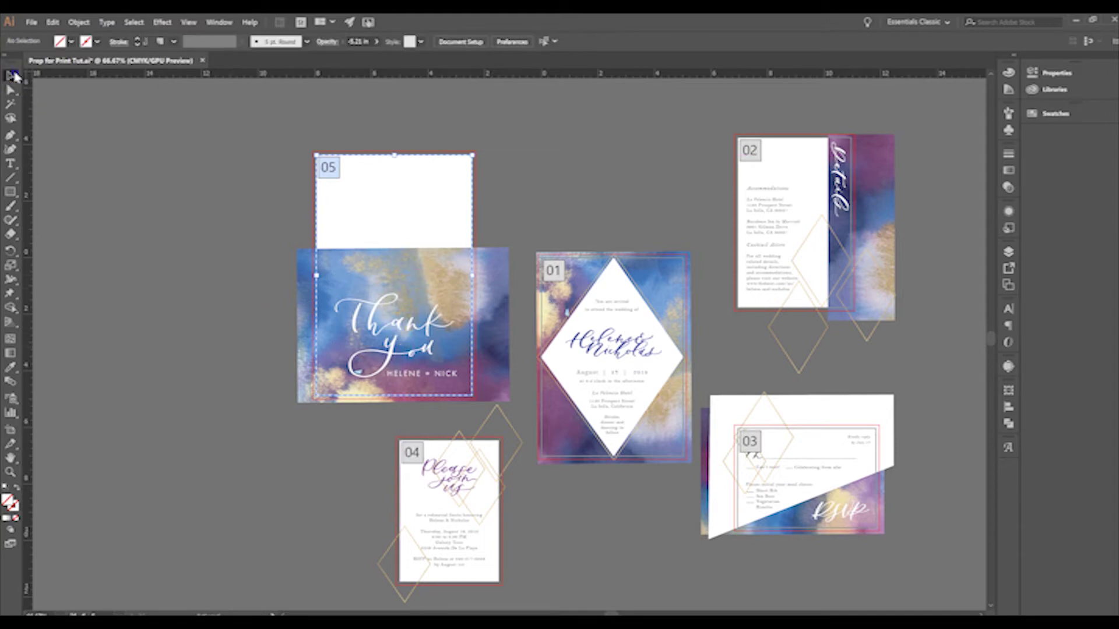
click(406, 297)
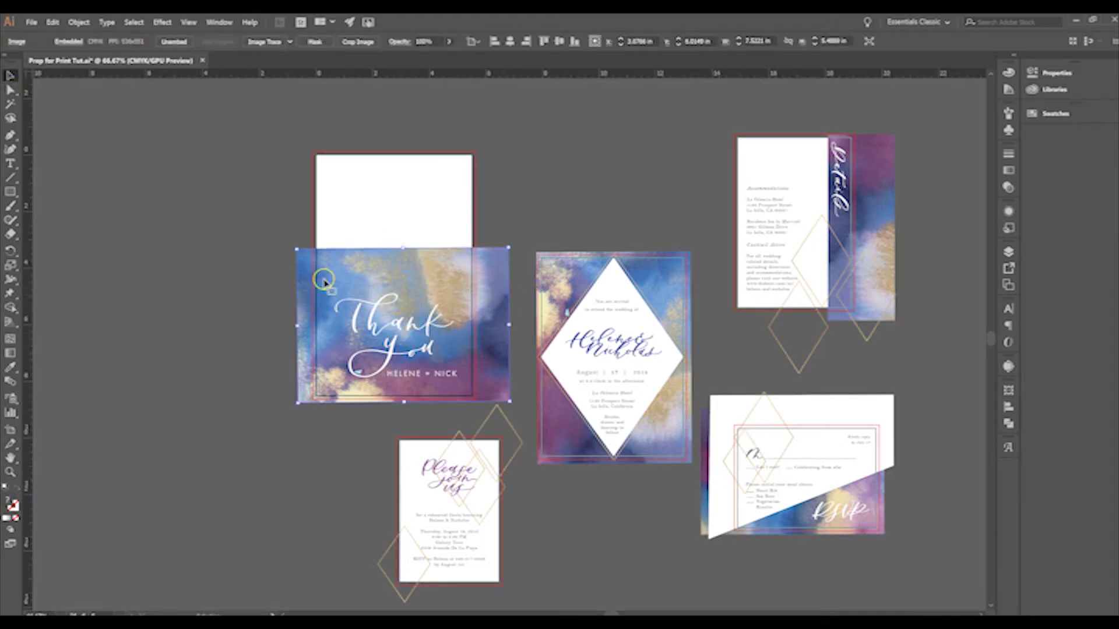
Stretch the Thank You card's inner rectangle past the artboard's left, right and bottom edges for bleed.
click(368, 280)
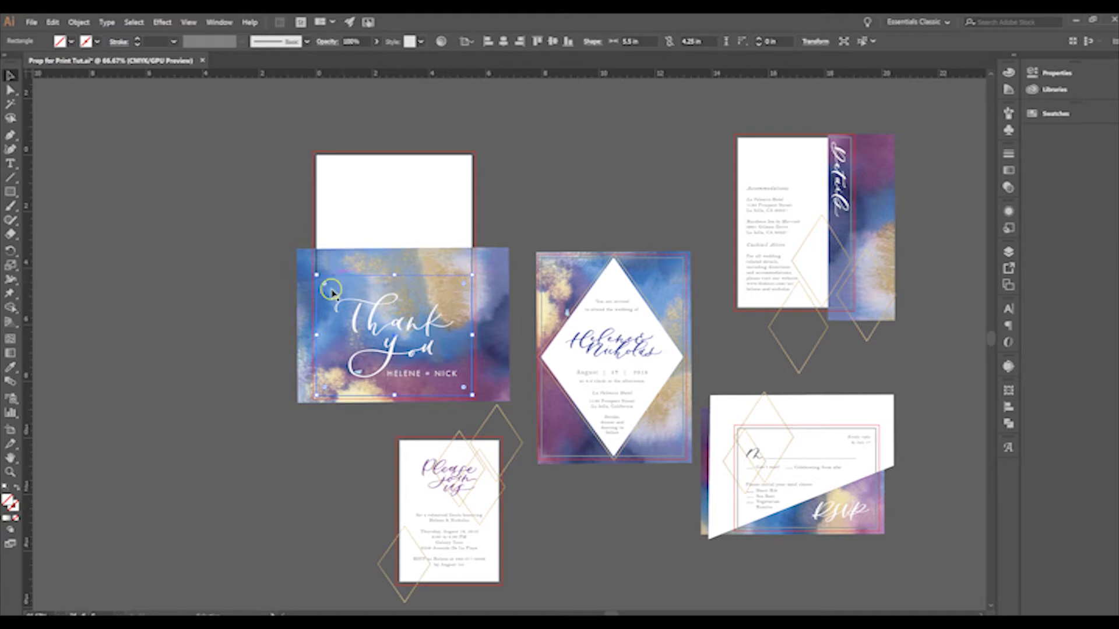
drag(317, 335, 315, 335)
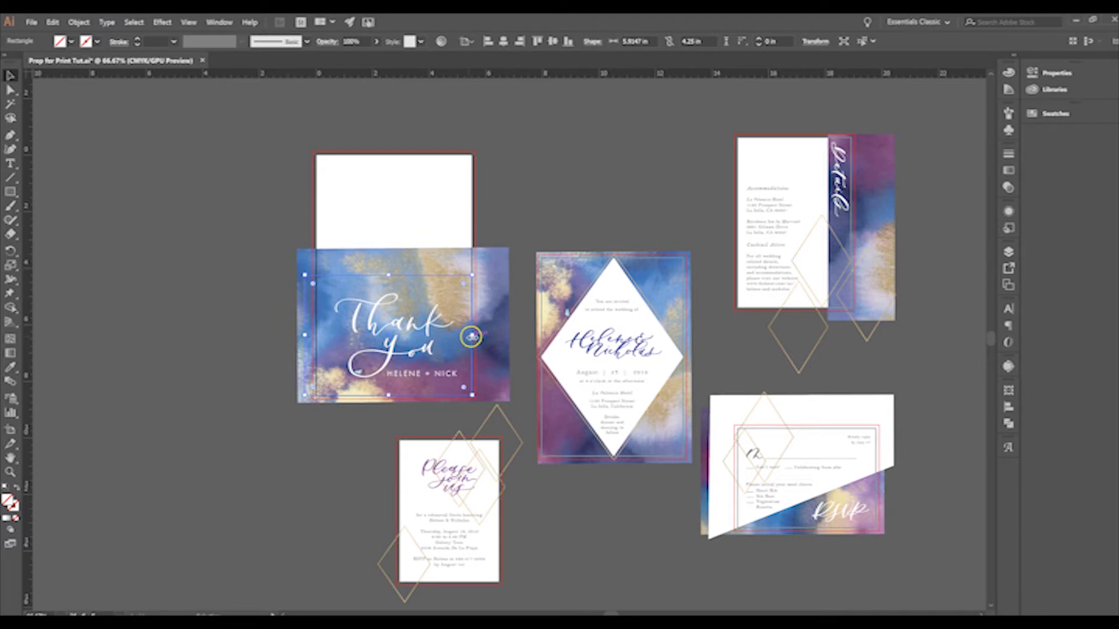
drag(472, 337, 485, 337)
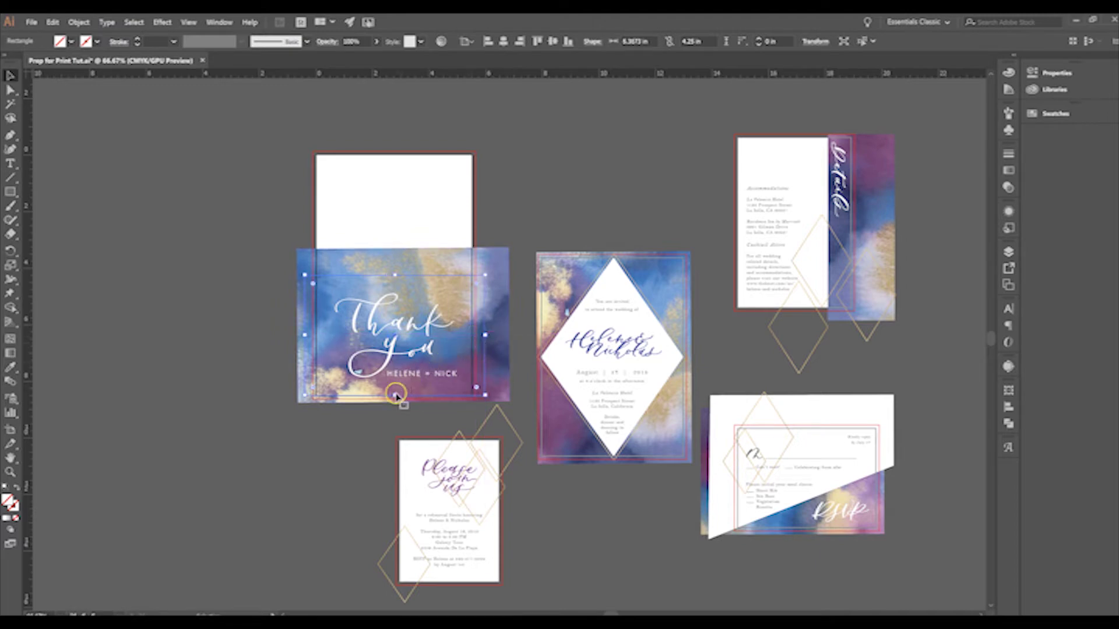
drag(396, 397, 396, 409)
click(350, 436)
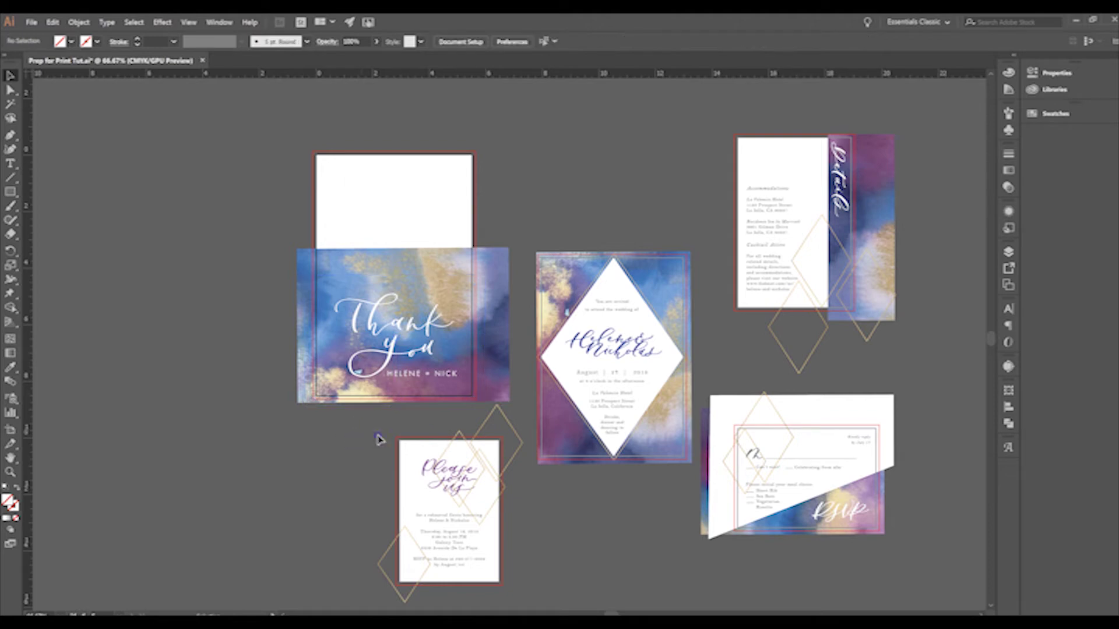
Clip the Thank You watercolor to the enlarged rectangle with Ctrl+7.
click(348, 396)
key(ctrl+7)
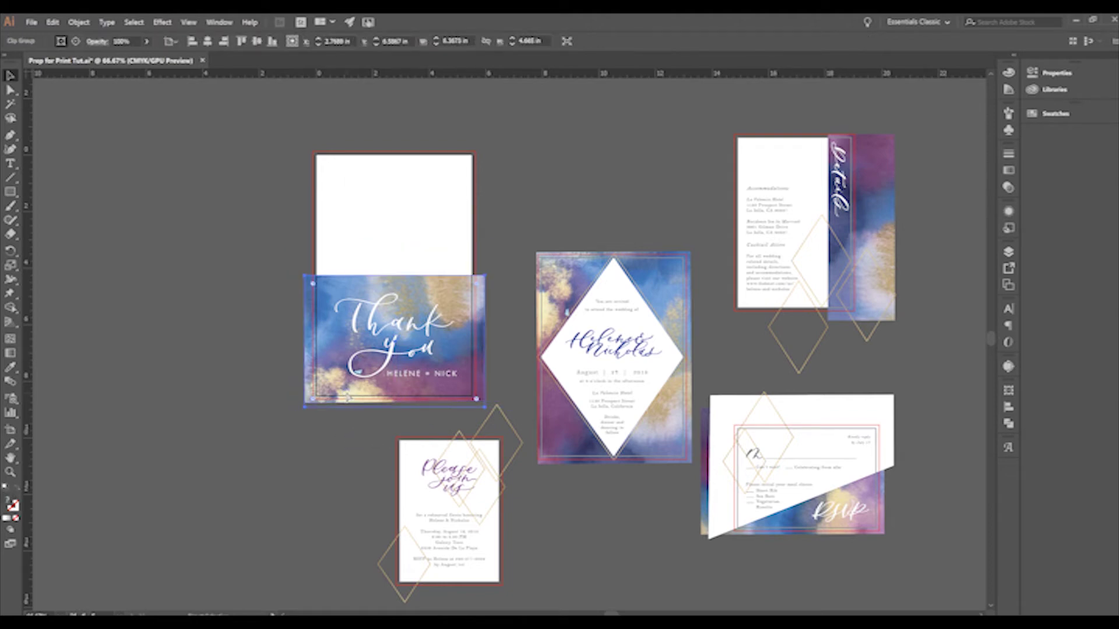
click(79, 22)
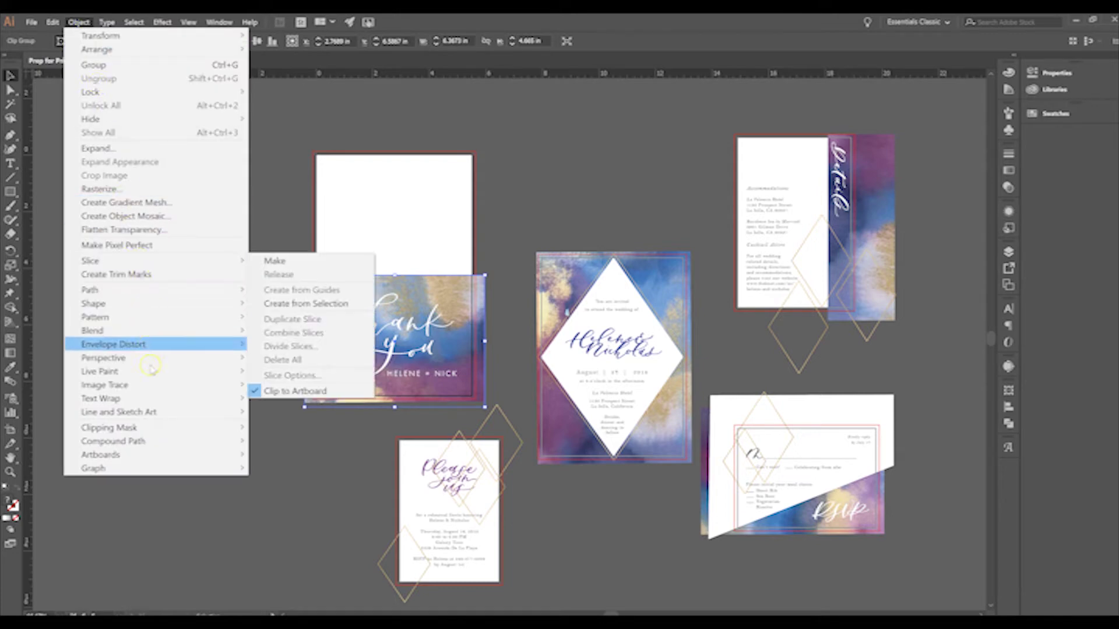
mouse_move(217, 432)
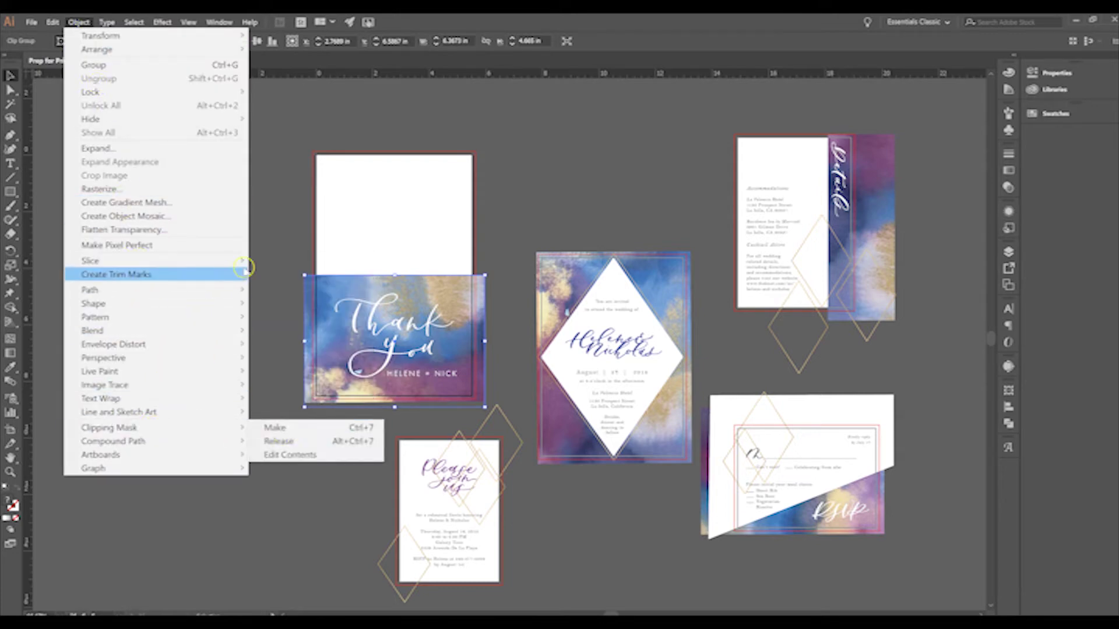
click(262, 260)
click(262, 261)
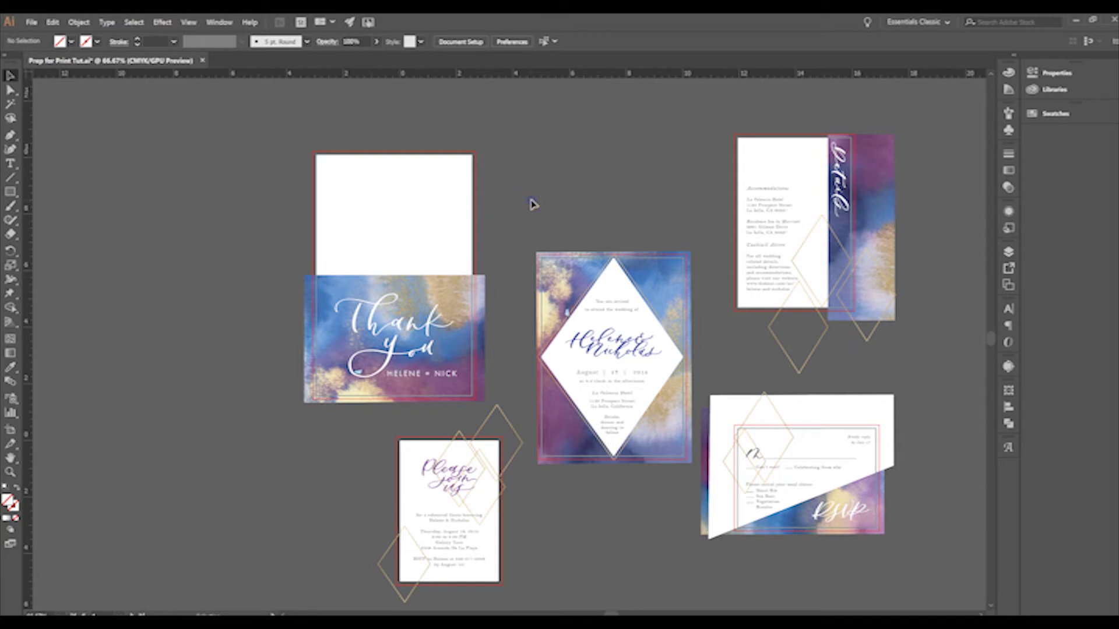
scroll(615, 183, down, 2)
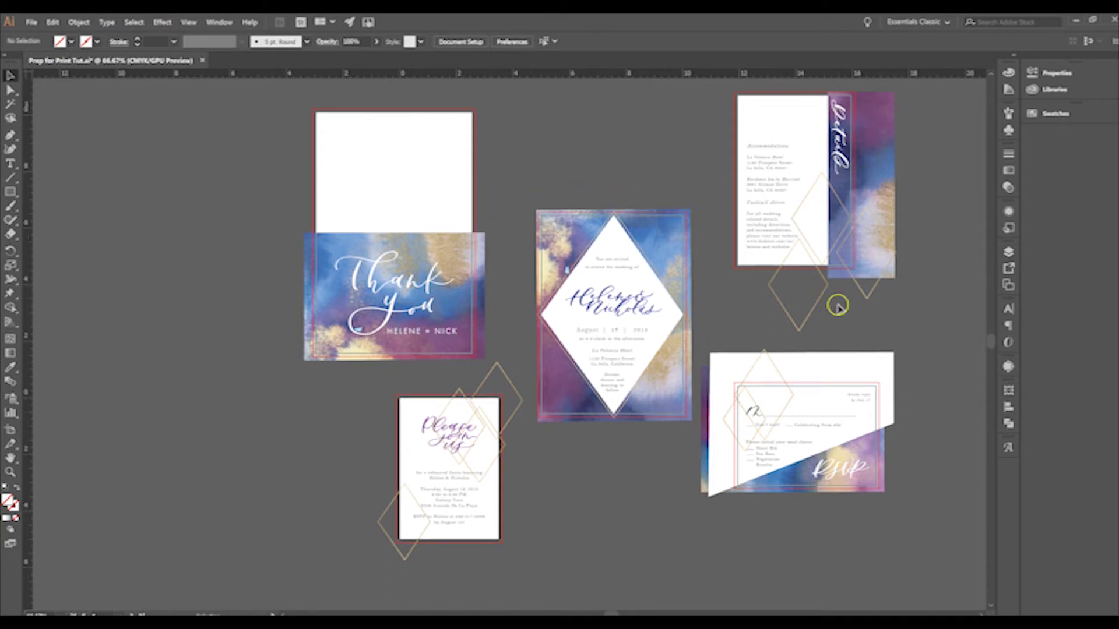
scroll(838, 308, right, 5)
scroll(838, 309, left, 4)
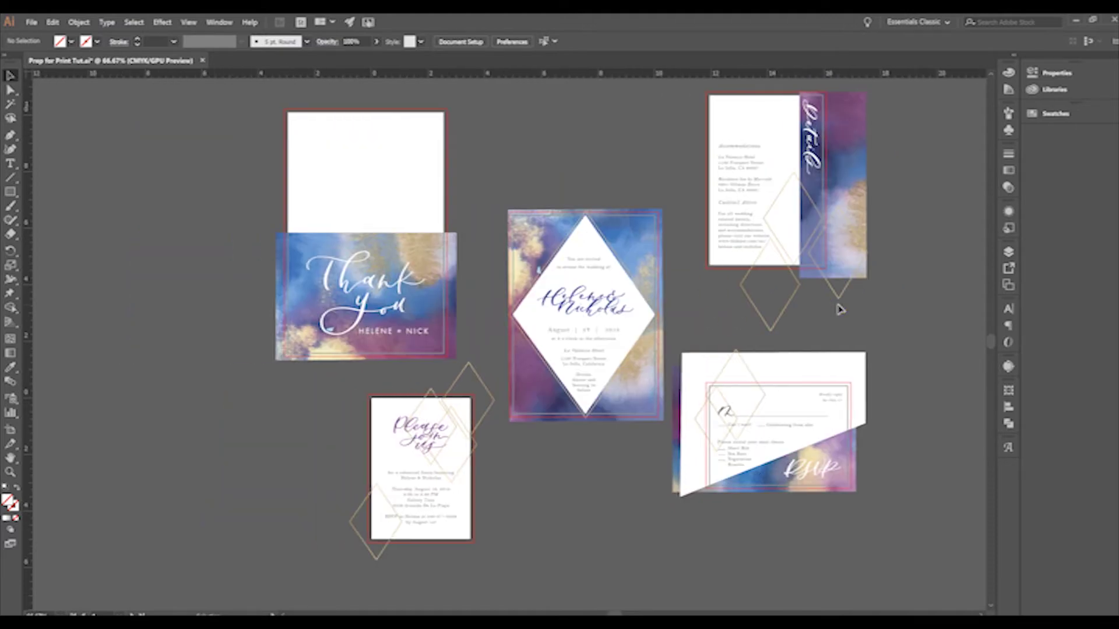
scroll(860, 327, up, 1)
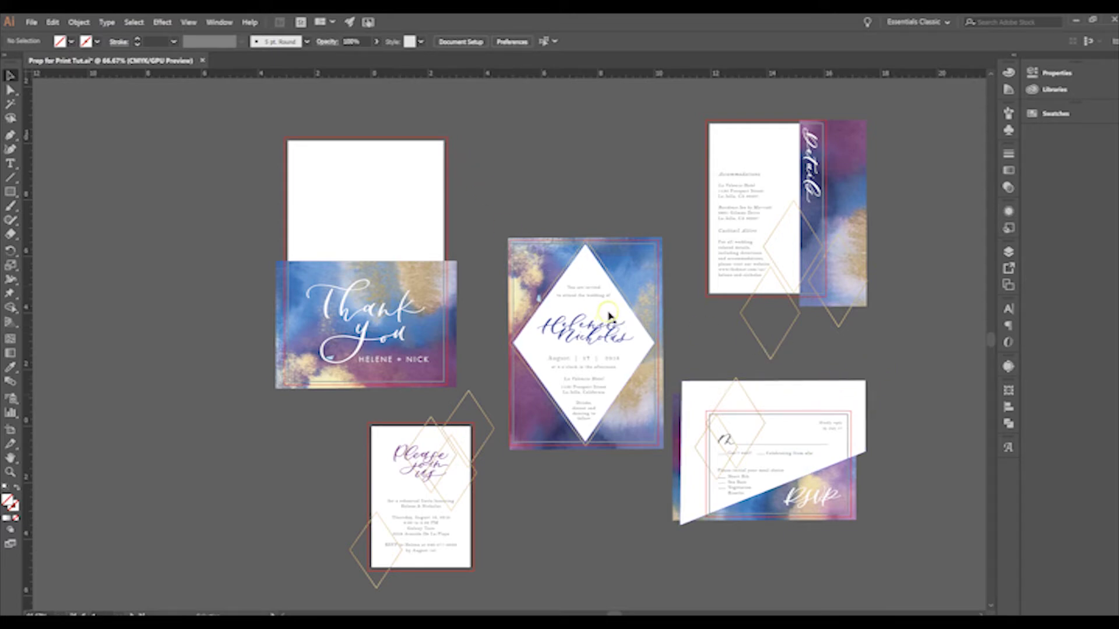
scroll(618, 257, down, 2)
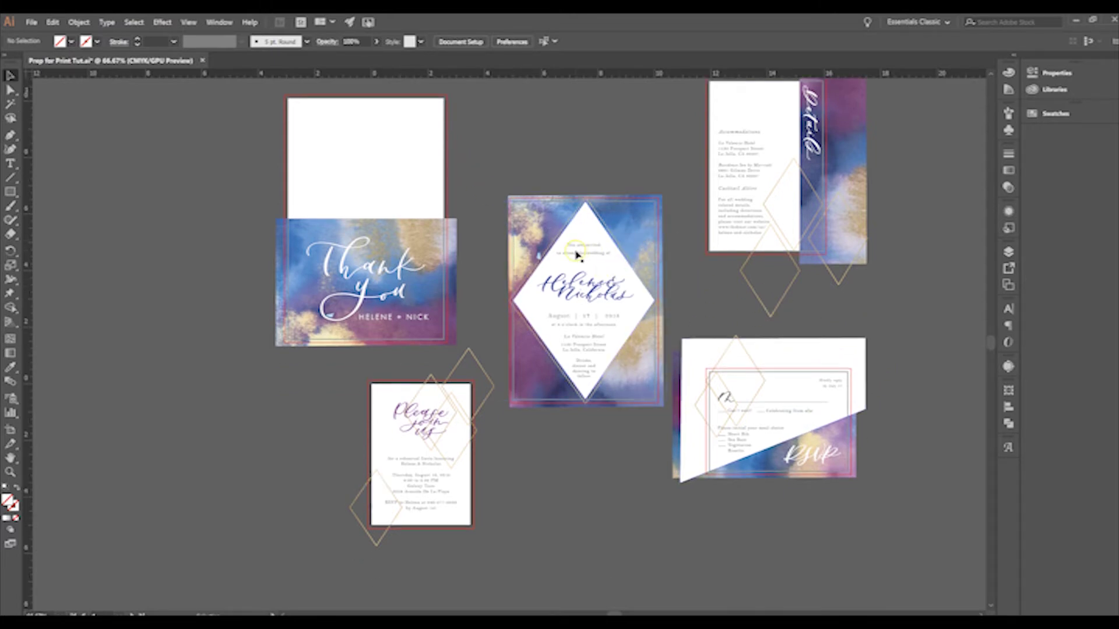
click(599, 251)
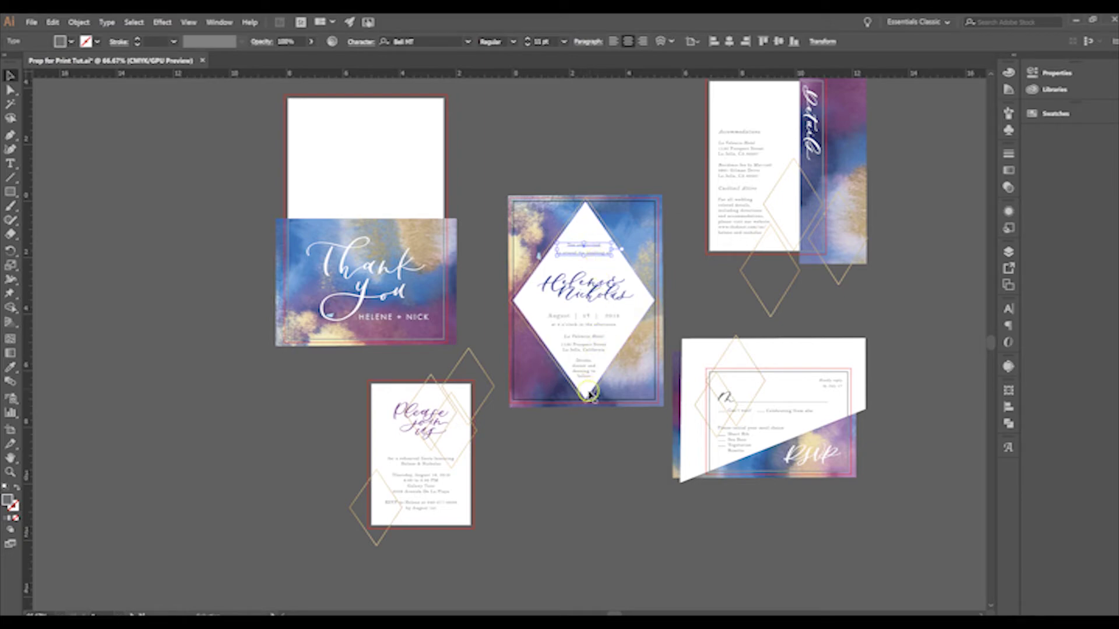
Outline the invitation line, August date, address and small bottom text on the main card.
right_click(598, 249)
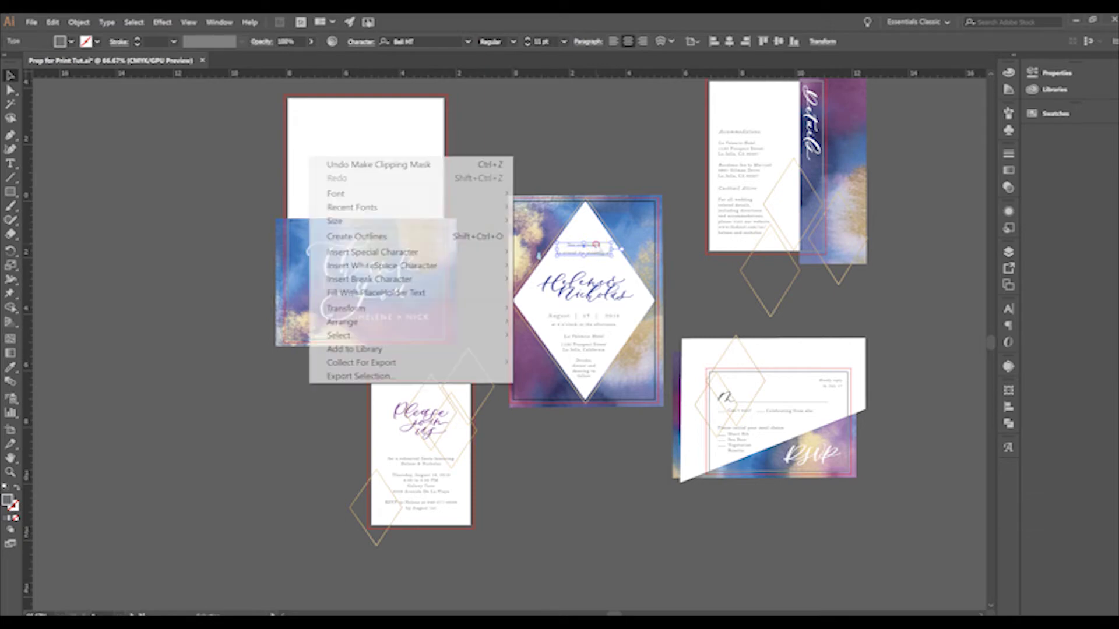
click(493, 235)
click(574, 320)
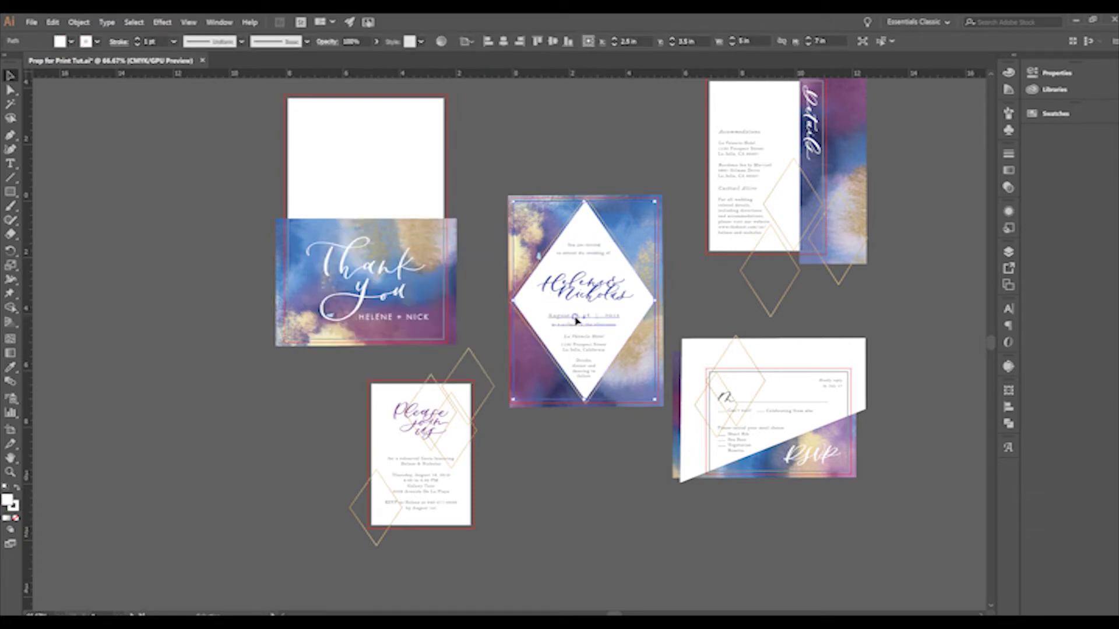
right_click(575, 320)
click(450, 274)
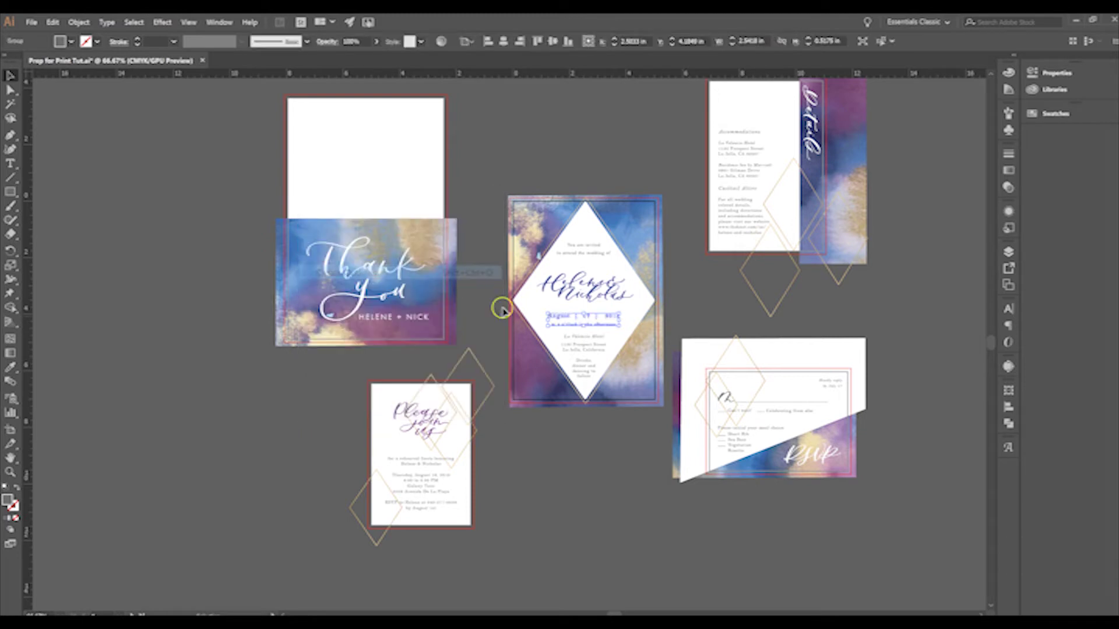
right_click(583, 341)
click(452, 282)
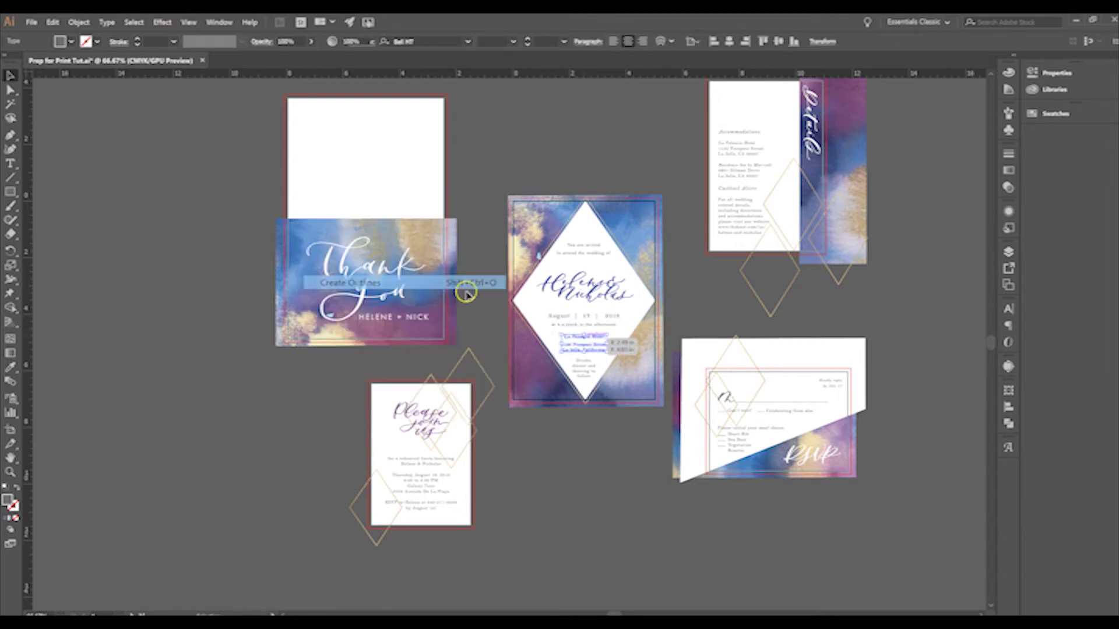
click(585, 371)
click(583, 368)
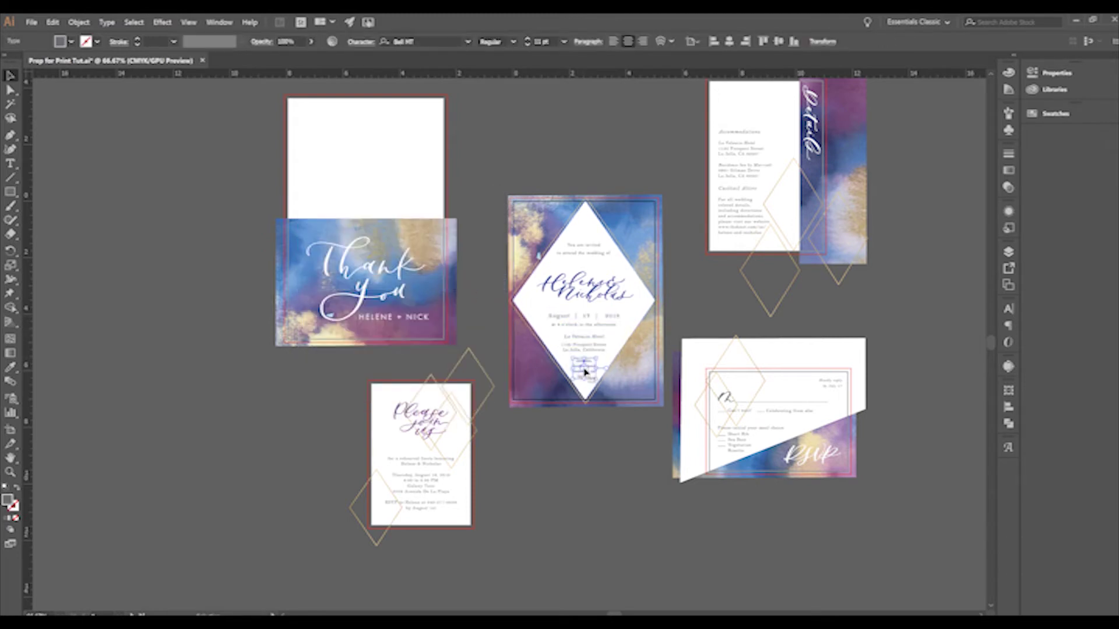
right_click(583, 368)
click(452, 295)
Outline the Details card's body text and the Please join us body text.
click(731, 148)
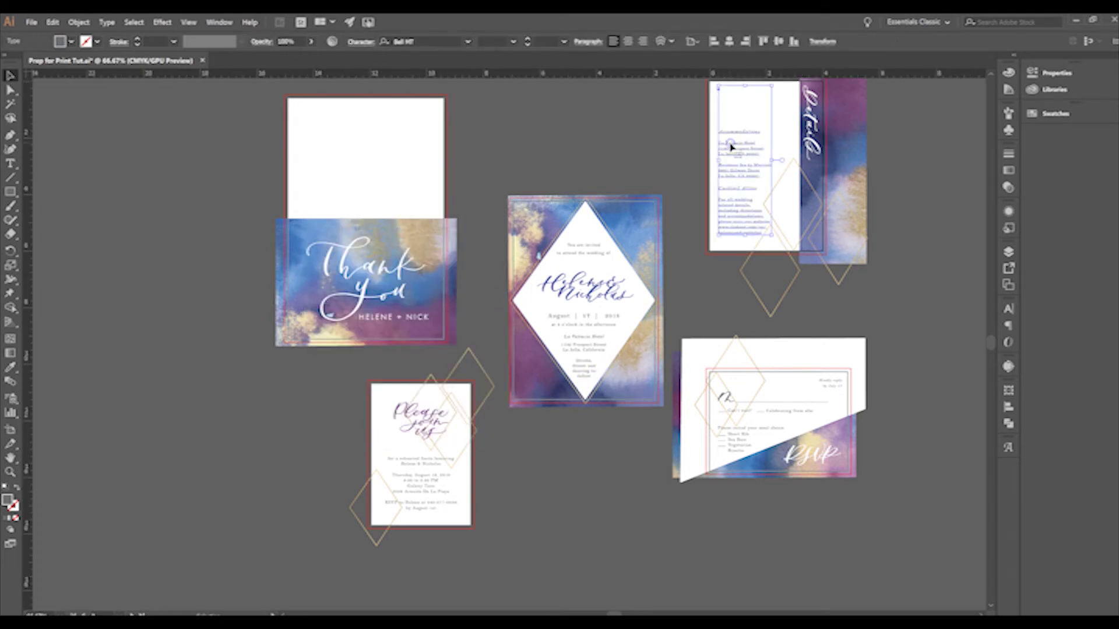
right_click(730, 148)
click(525, 182)
click(781, 412)
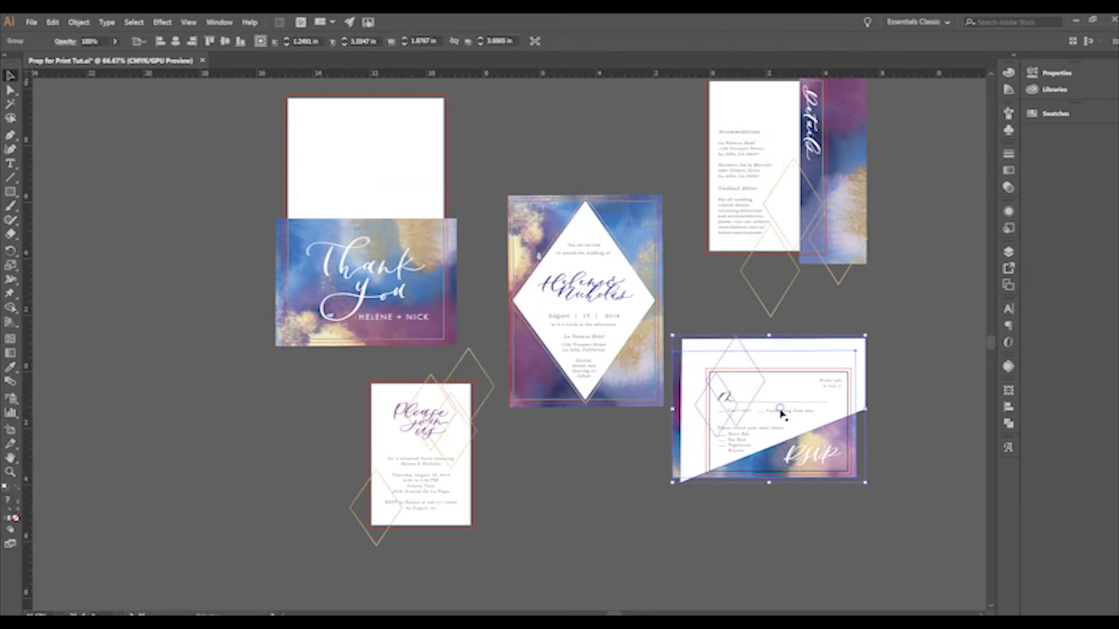
click(429, 492)
right_click(429, 492)
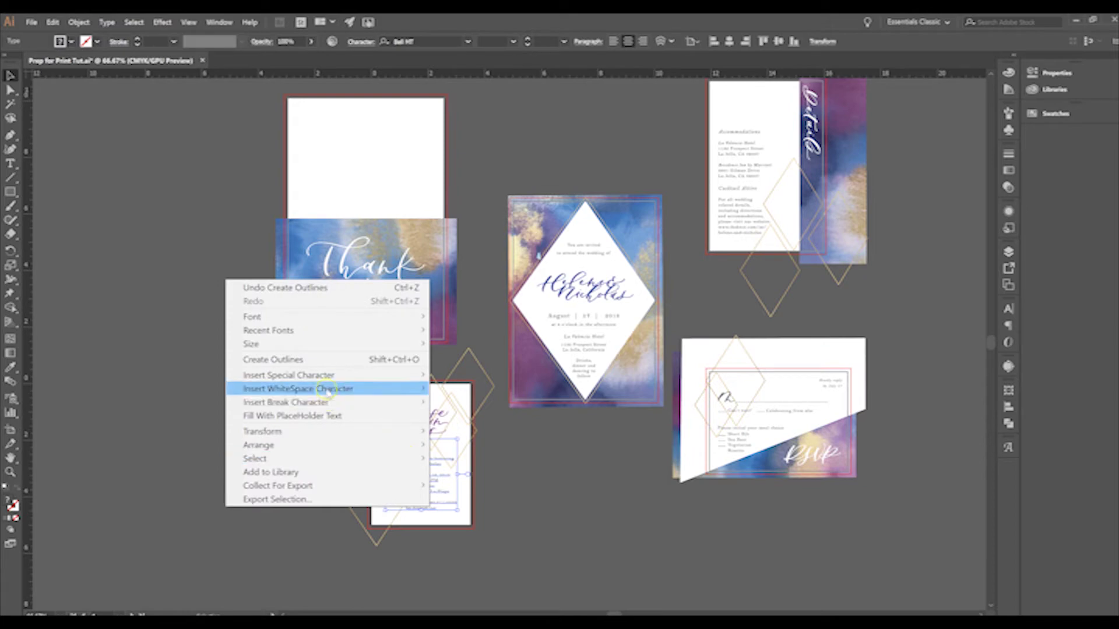
click(320, 359)
click(526, 492)
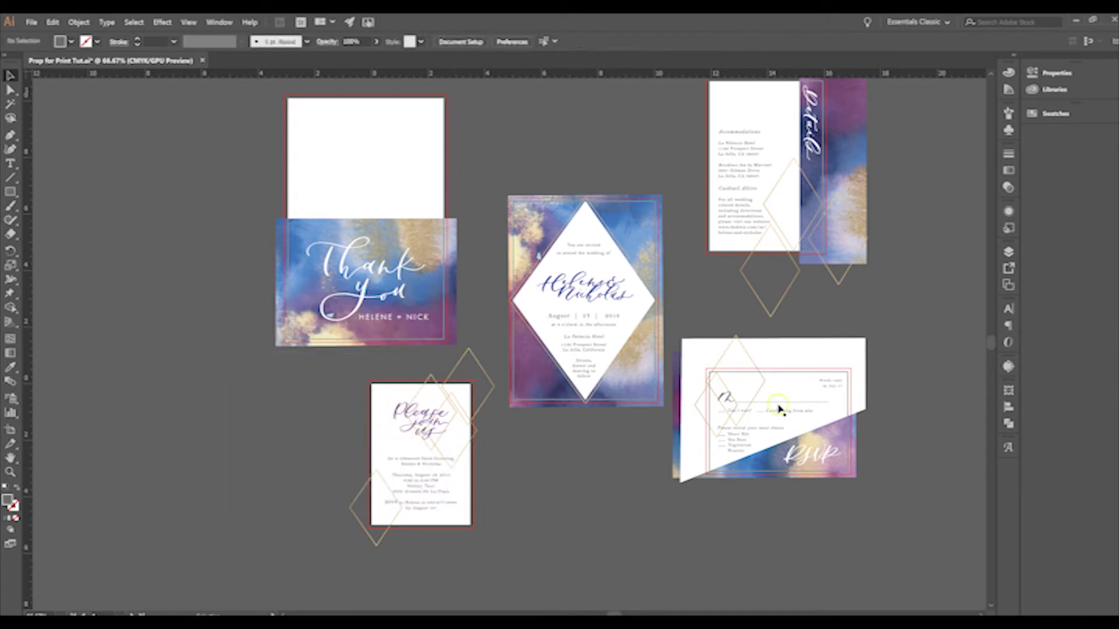
Outline the RSVP card's corner text and the Celebrating from afar line.
click(832, 380)
right_click(832, 379)
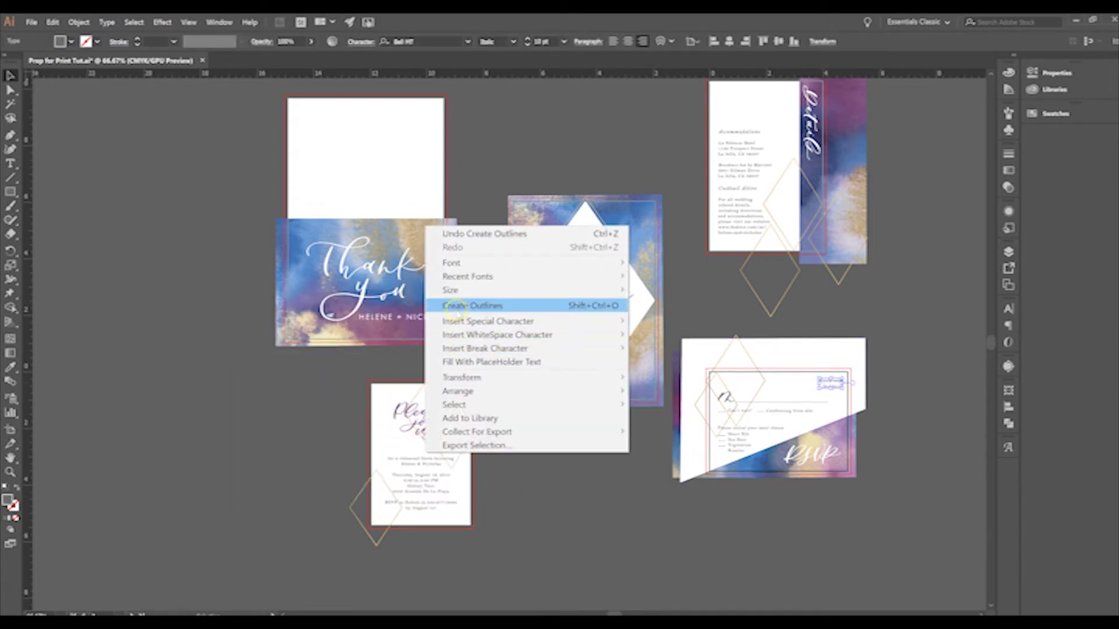
click(472, 305)
click(929, 407)
click(780, 417)
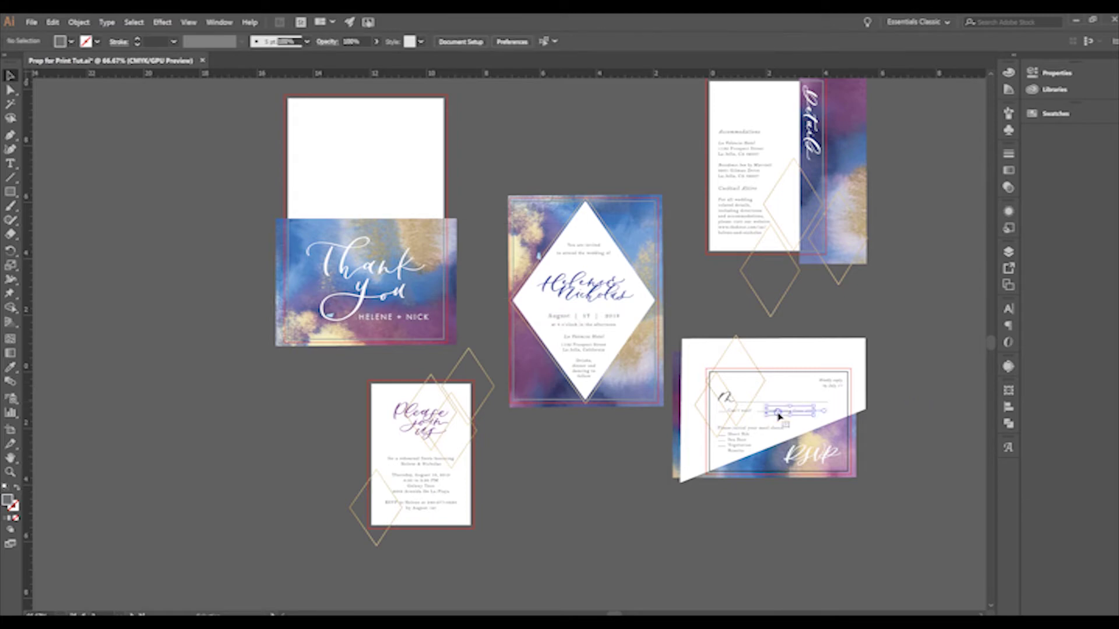
right_click(780, 417)
click(534, 321)
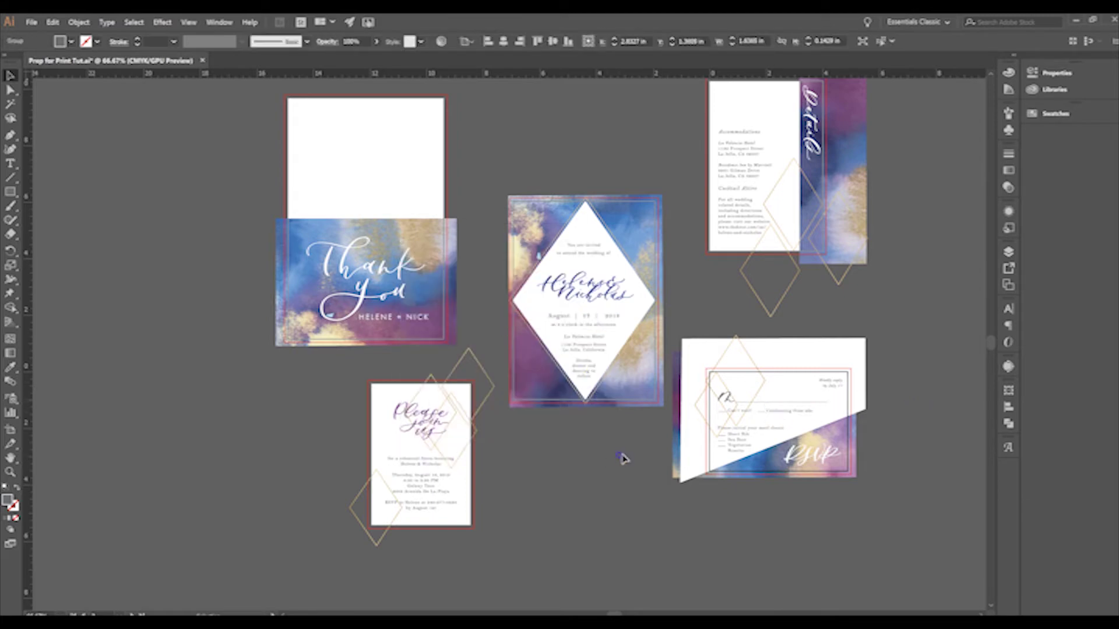
click(739, 413)
Outline the RSVP heading text and the meal-choice text.
right_click(742, 416)
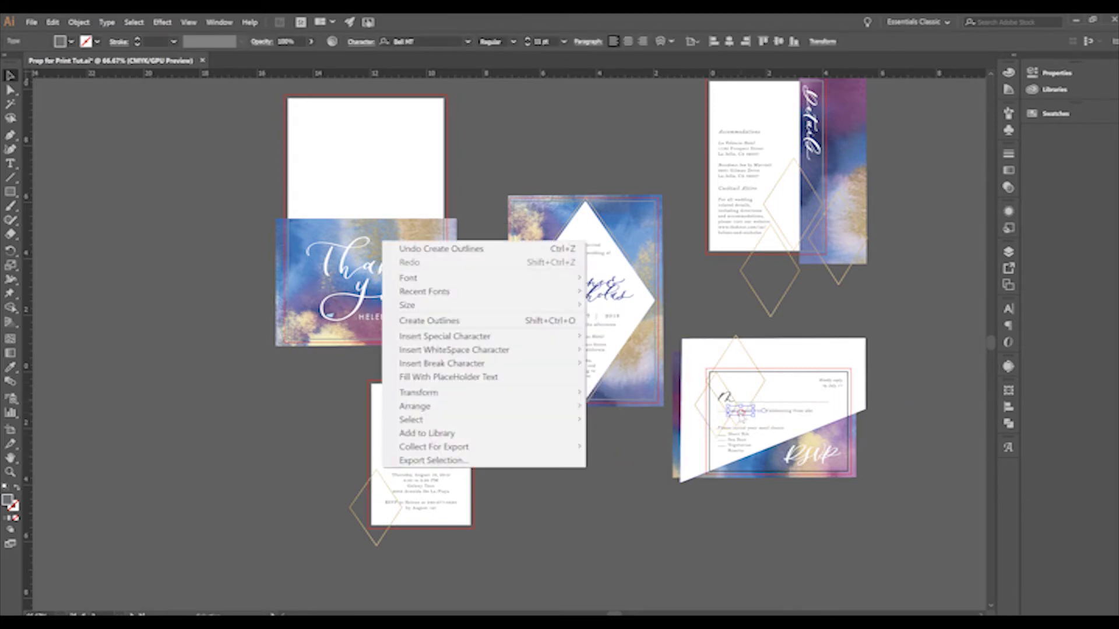
click(739, 384)
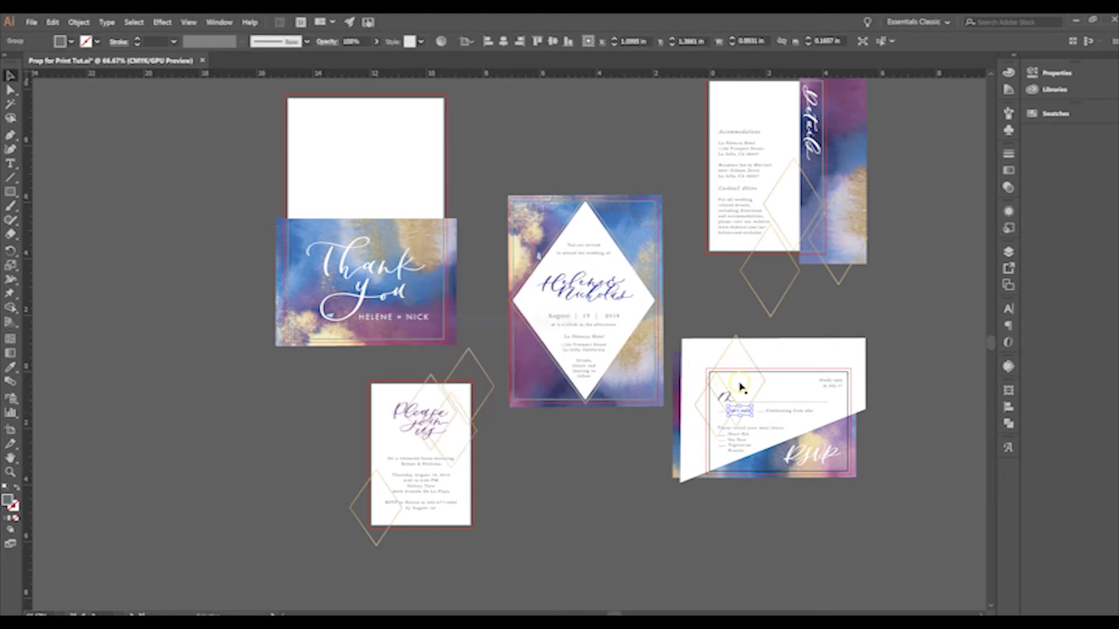
click(744, 442)
right_click(745, 441)
key(Escape)
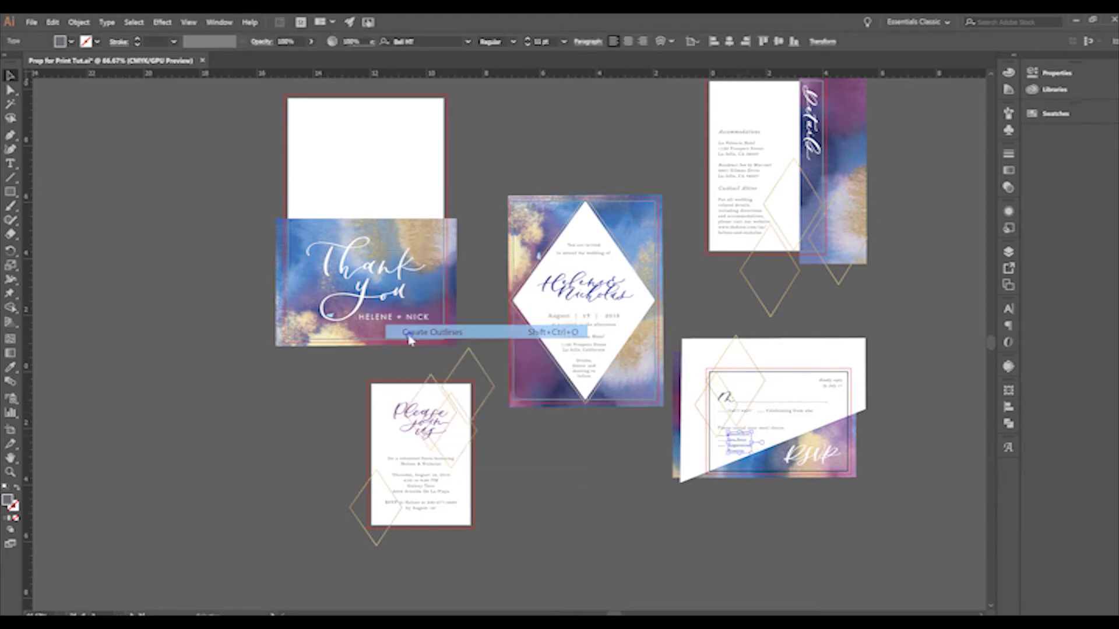
click(560, 507)
right_click(768, 434)
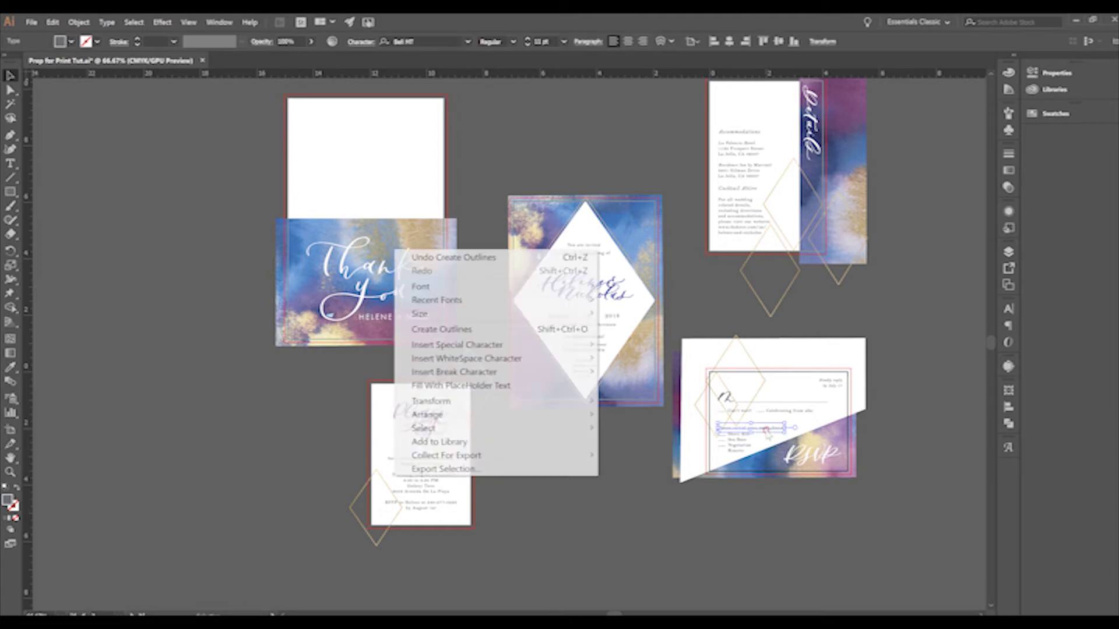
click(468, 330)
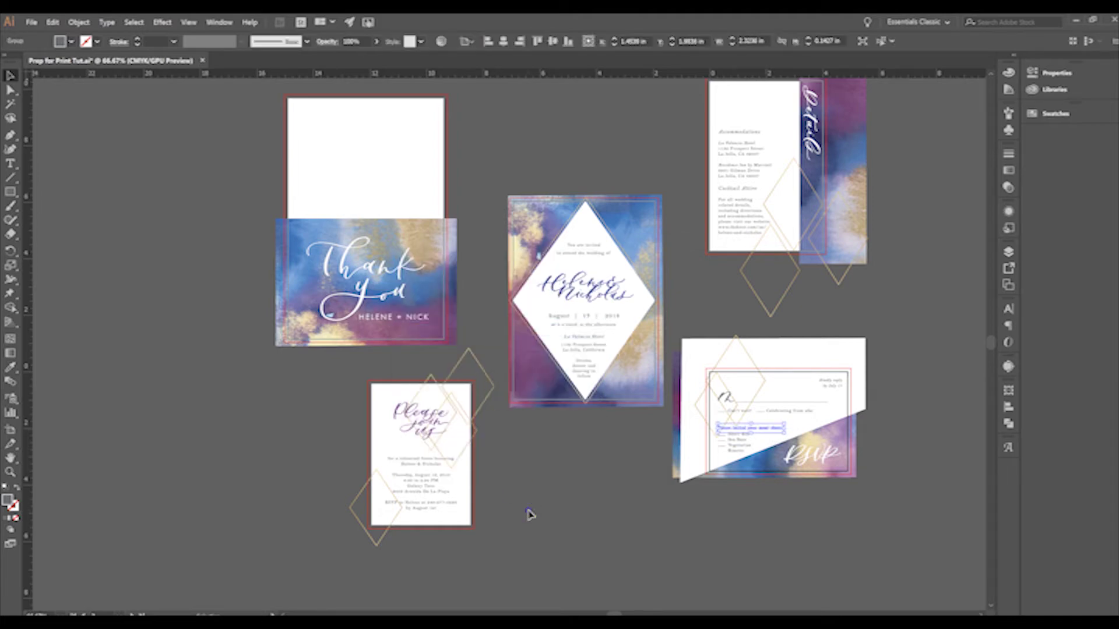
click(527, 514)
Outline the HELENE + NICK line on the Thank You card and clear the selection.
right_click(397, 320)
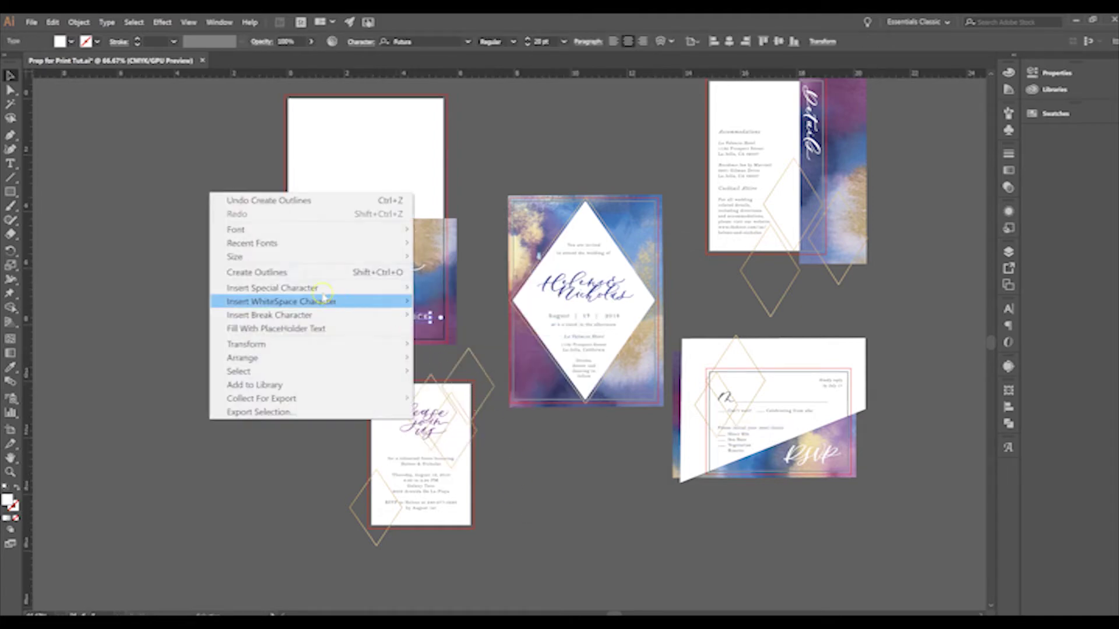
click(303, 270)
click(632, 244)
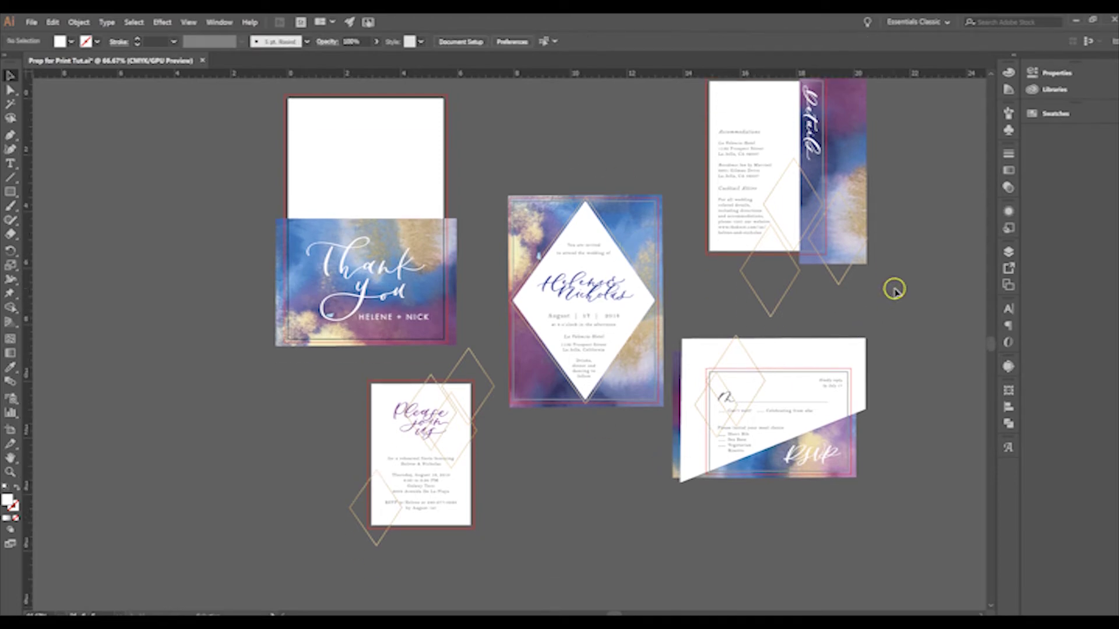
scroll(892, 288, down, 1)
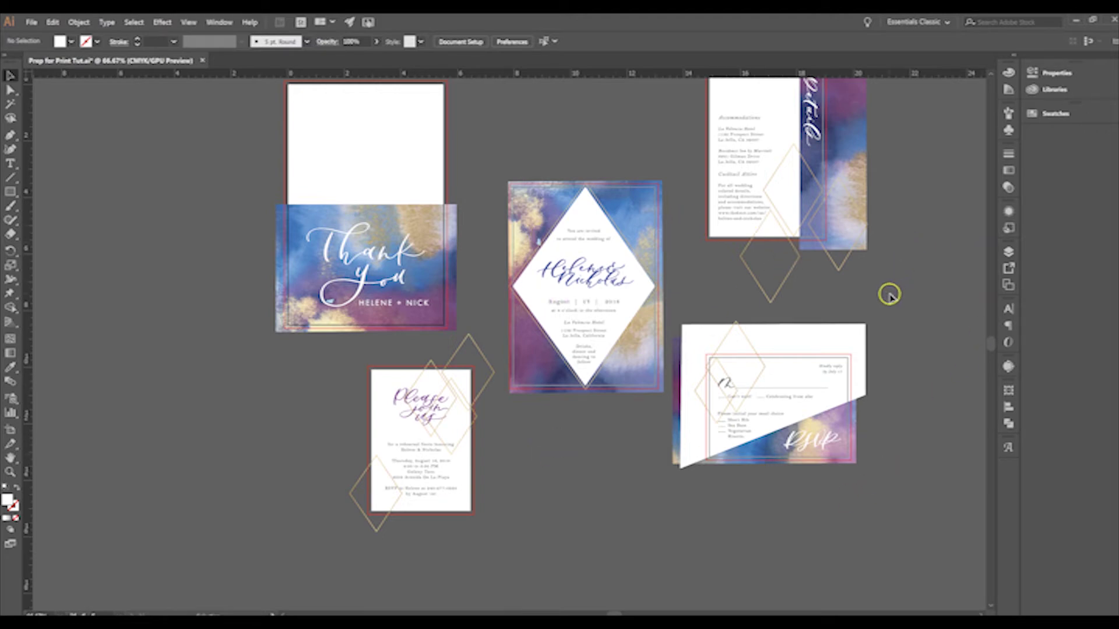
scroll(751, 308, up, 2)
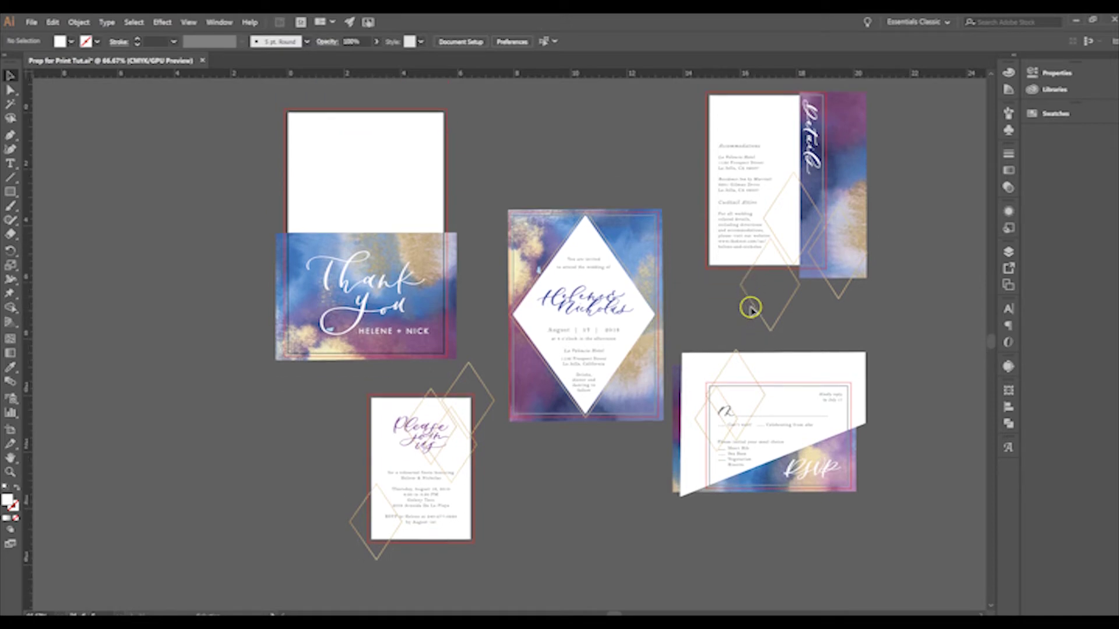
click(31, 22)
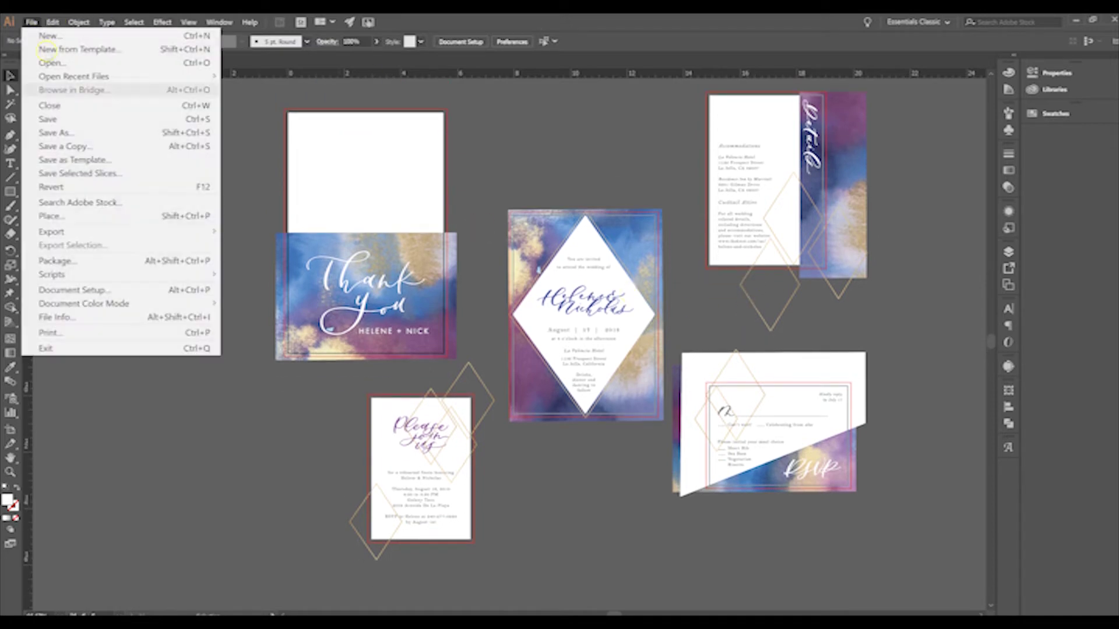
mouse_move(220, 305)
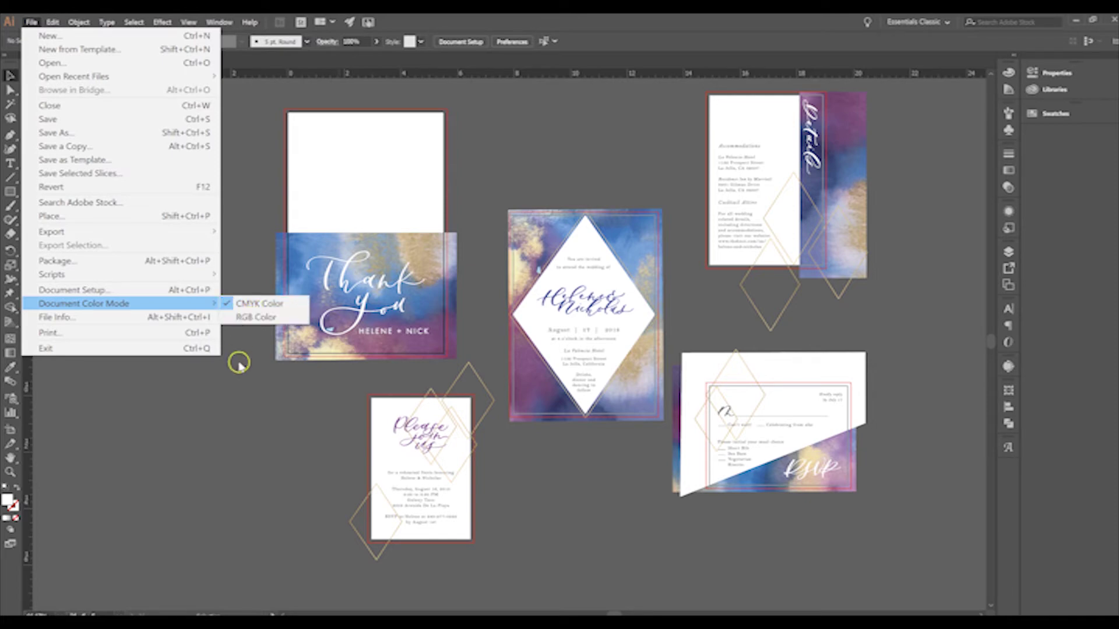
click(239, 382)
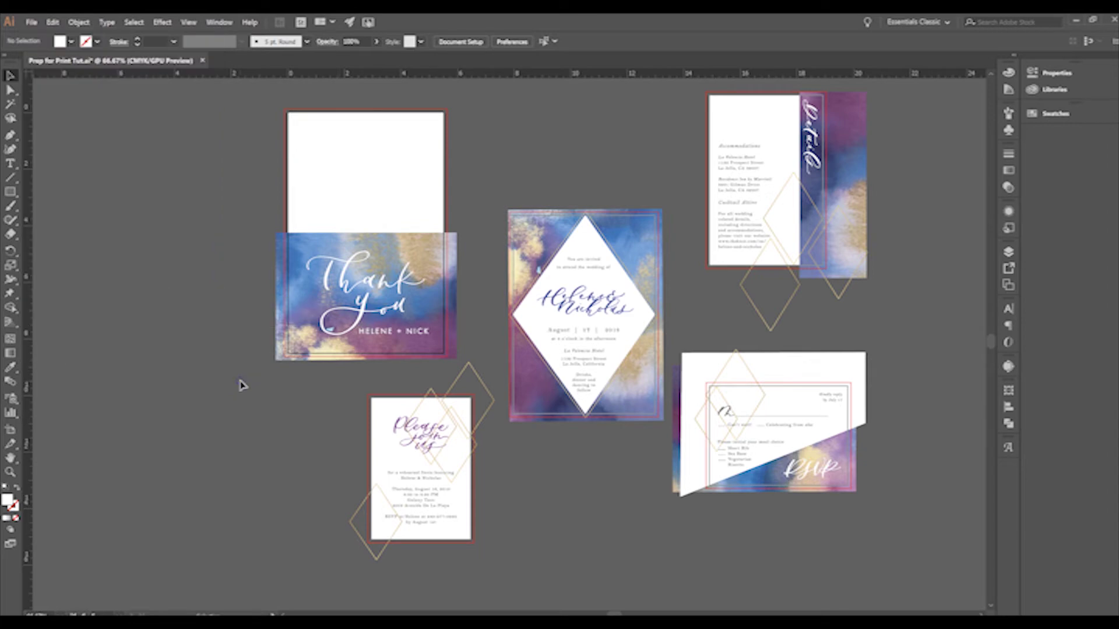
click(50, 22)
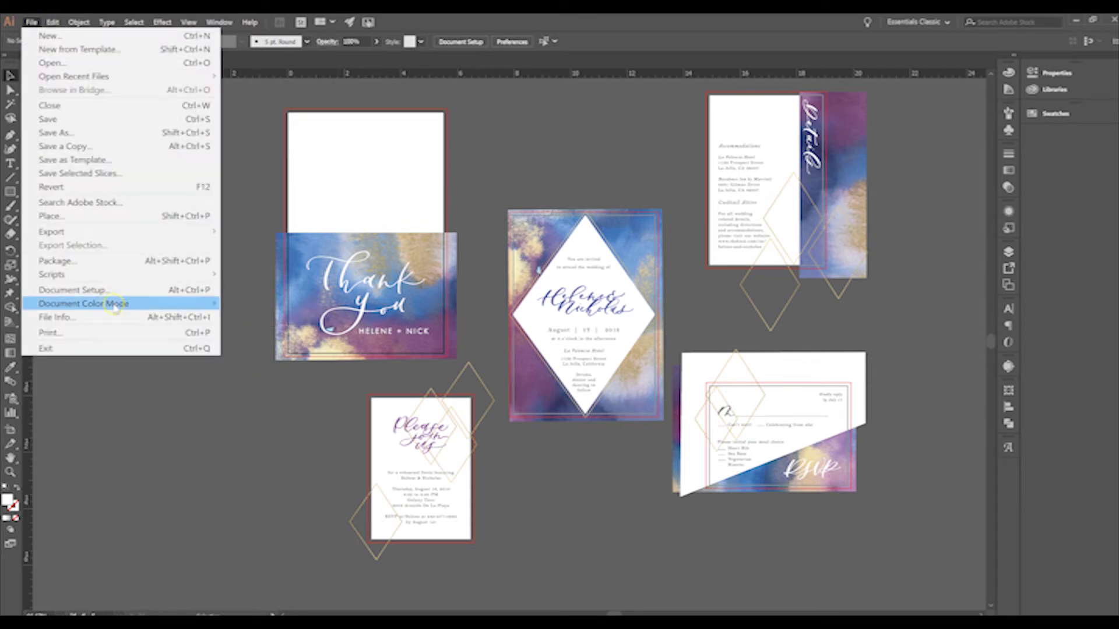
click(169, 233)
click(173, 290)
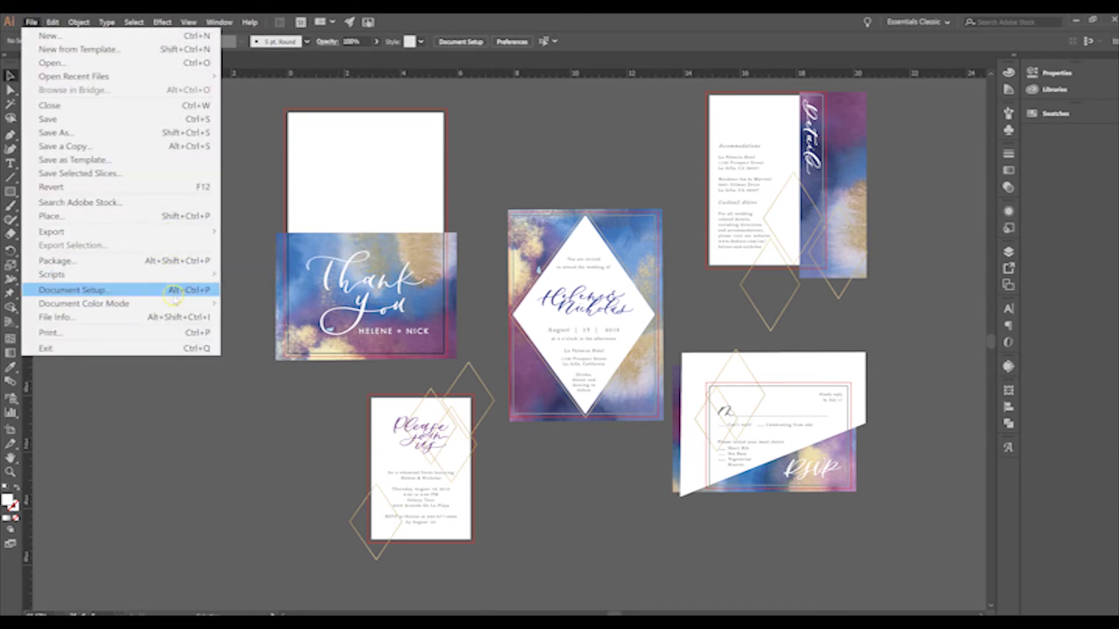
mouse_move(192, 303)
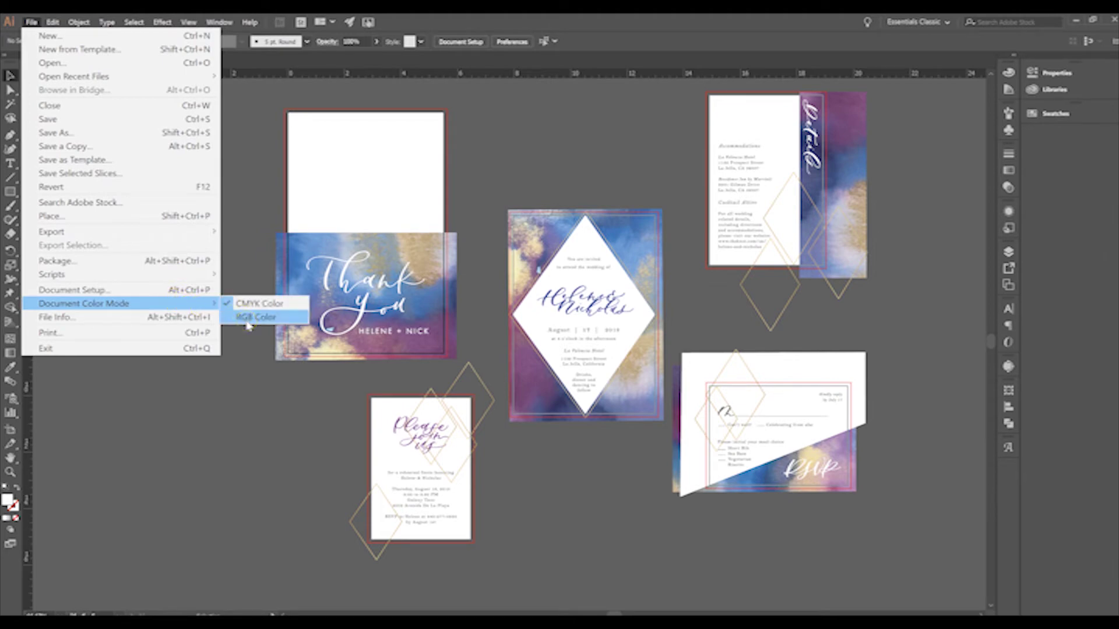
click(247, 304)
click(248, 304)
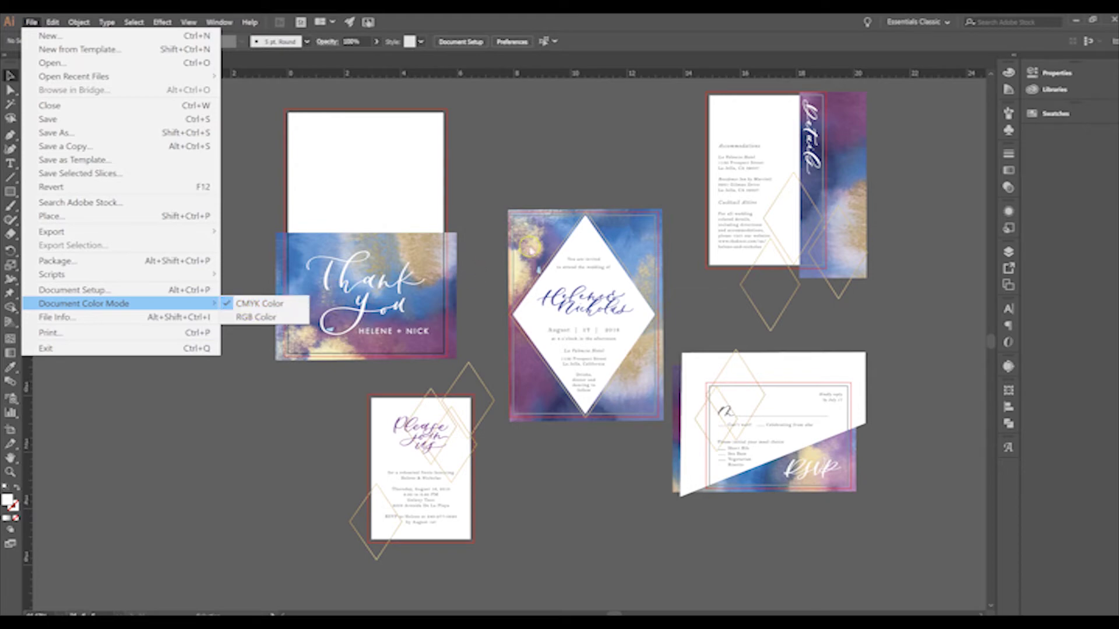
click(574, 168)
click(583, 182)
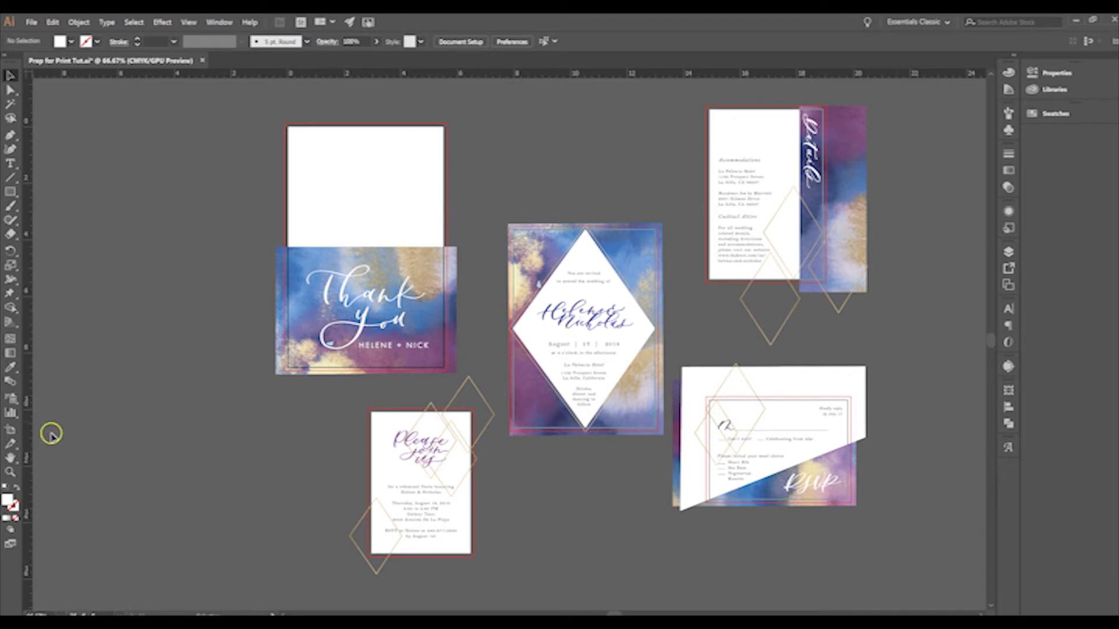
click(10, 431)
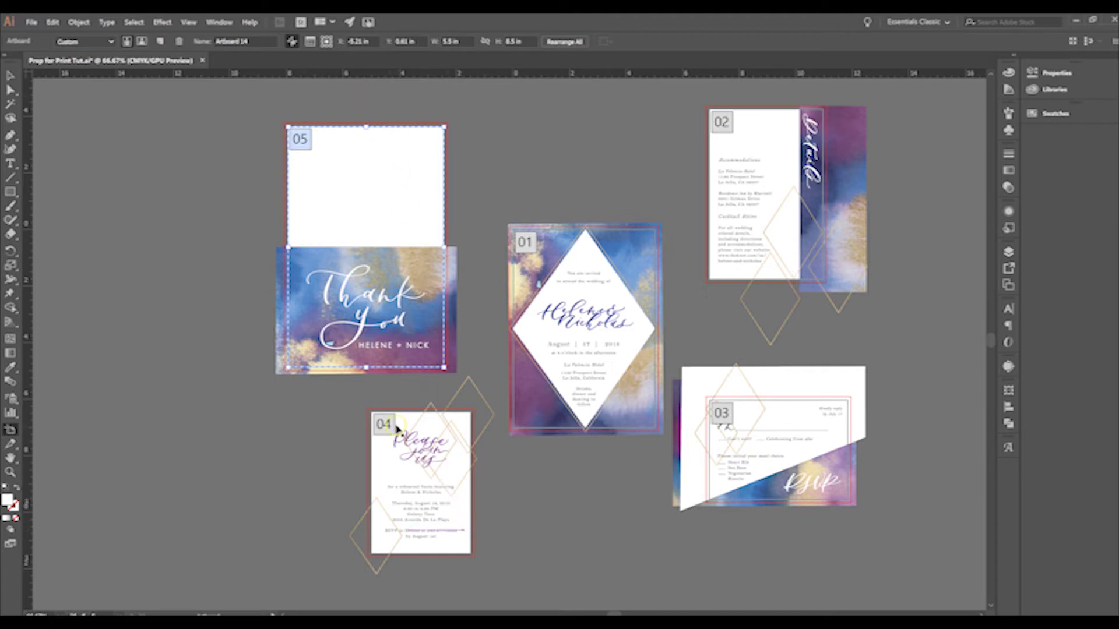
click(12, 77)
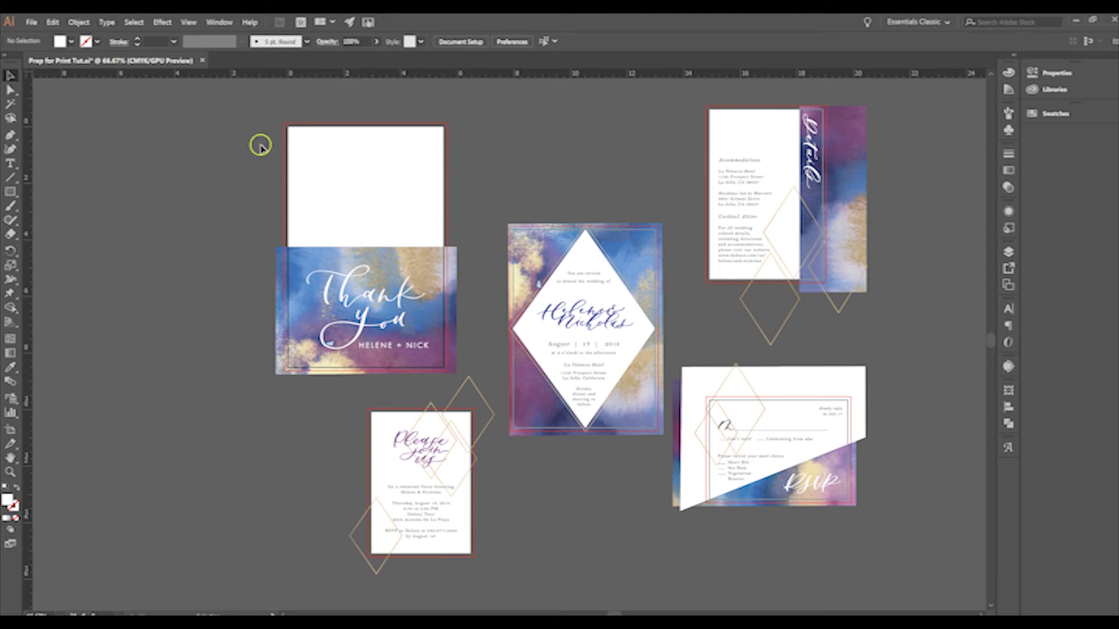
scroll(544, 400, down, 3)
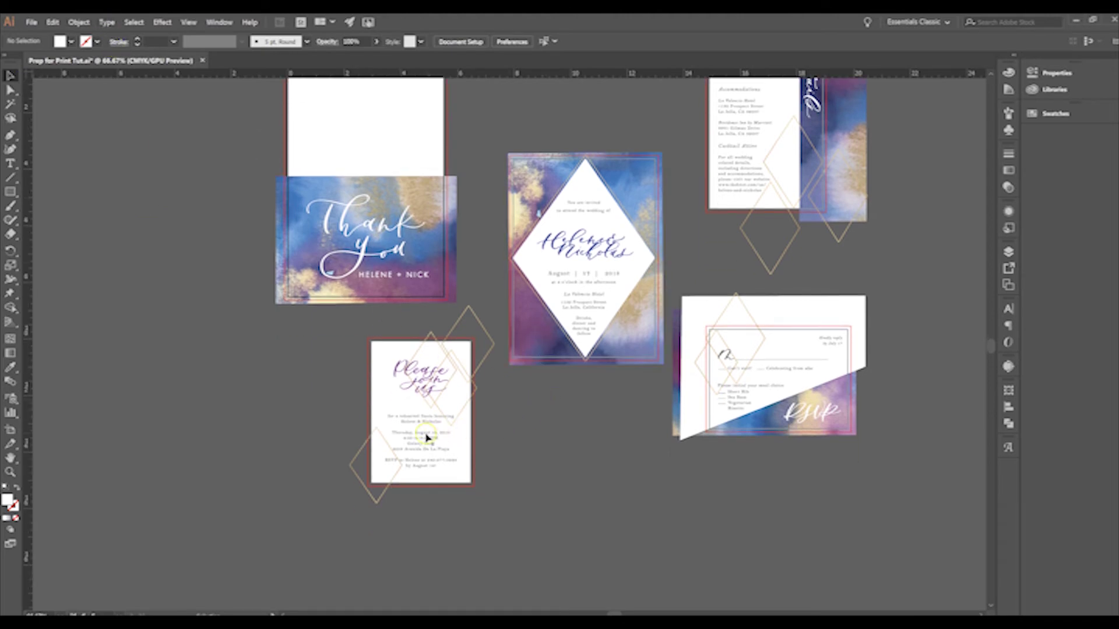
click(471, 379)
drag(488, 367, 486, 367)
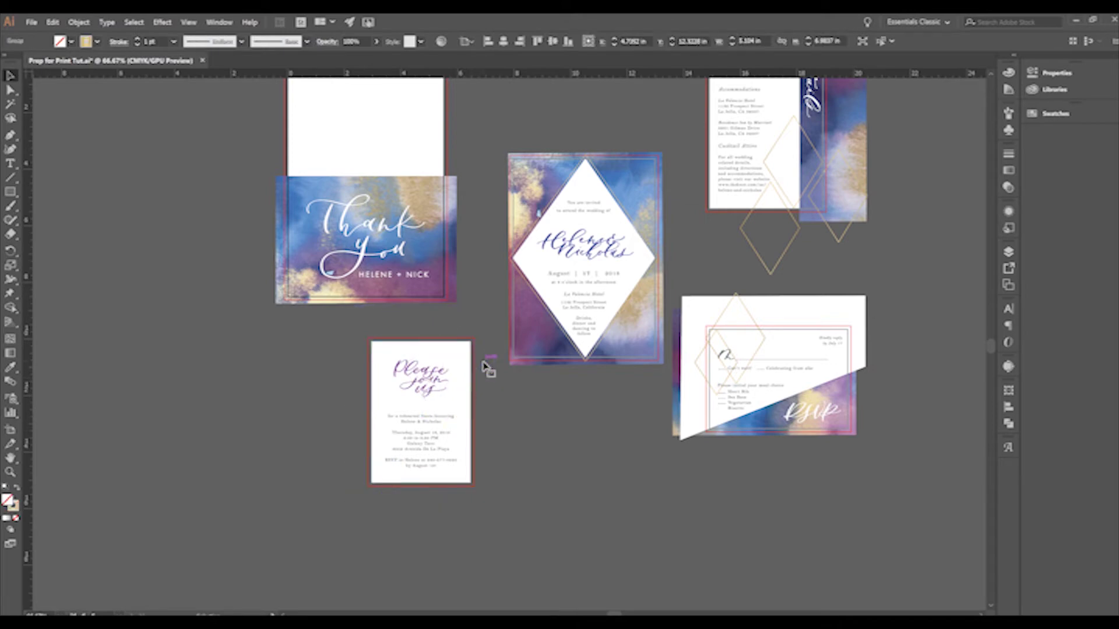
key(Delete)
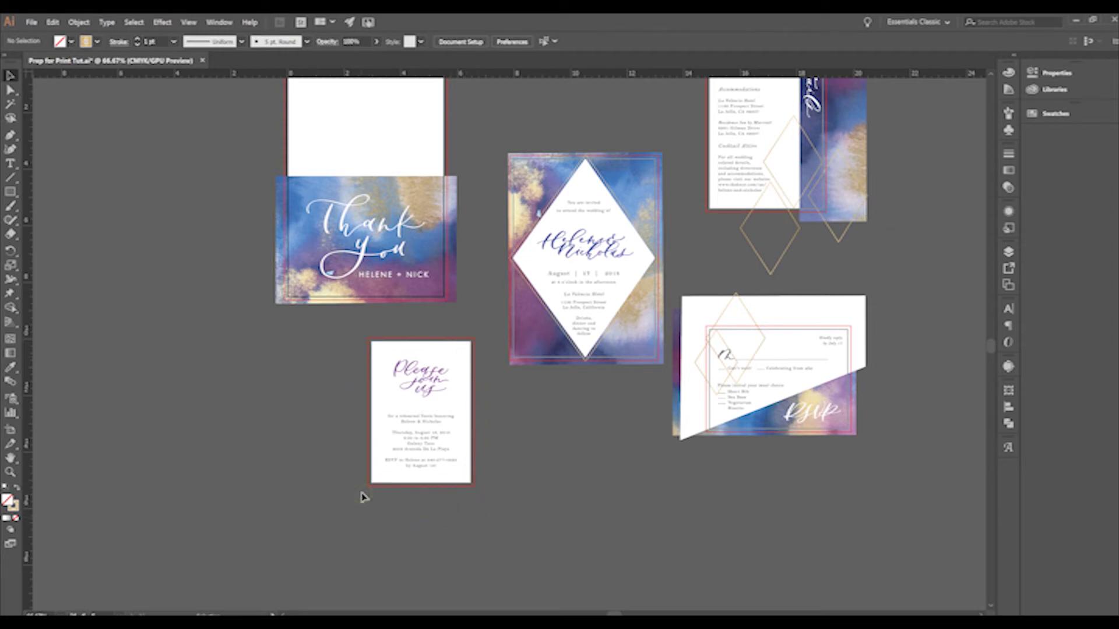
click(376, 370)
click(530, 352)
key(ctrl+z)
click(531, 459)
scroll(602, 472, up, 3)
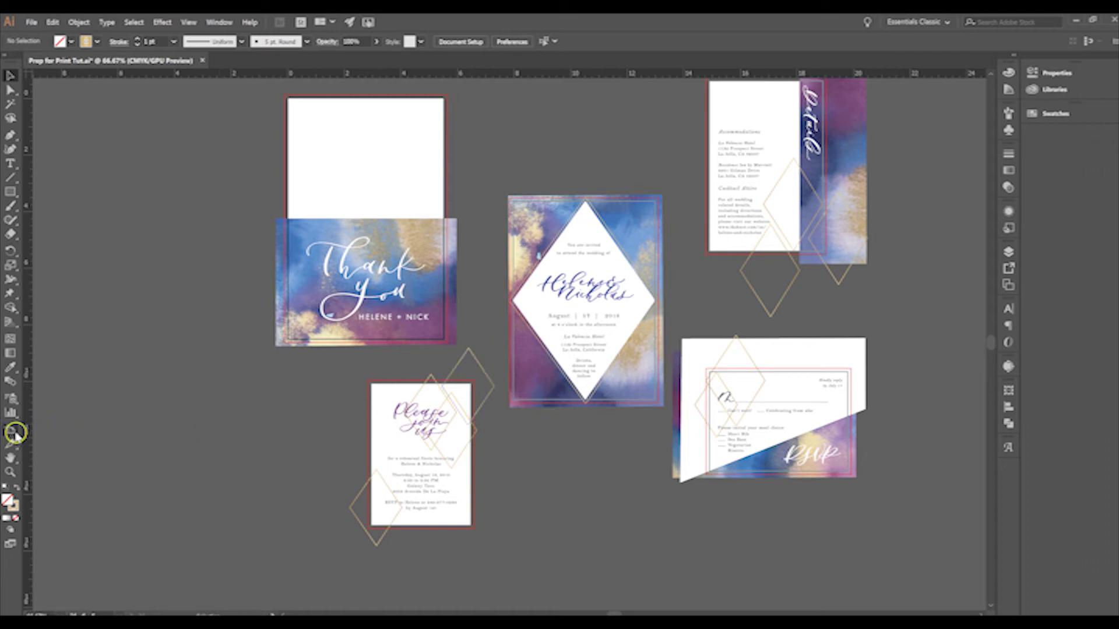
click(11, 429)
click(638, 220)
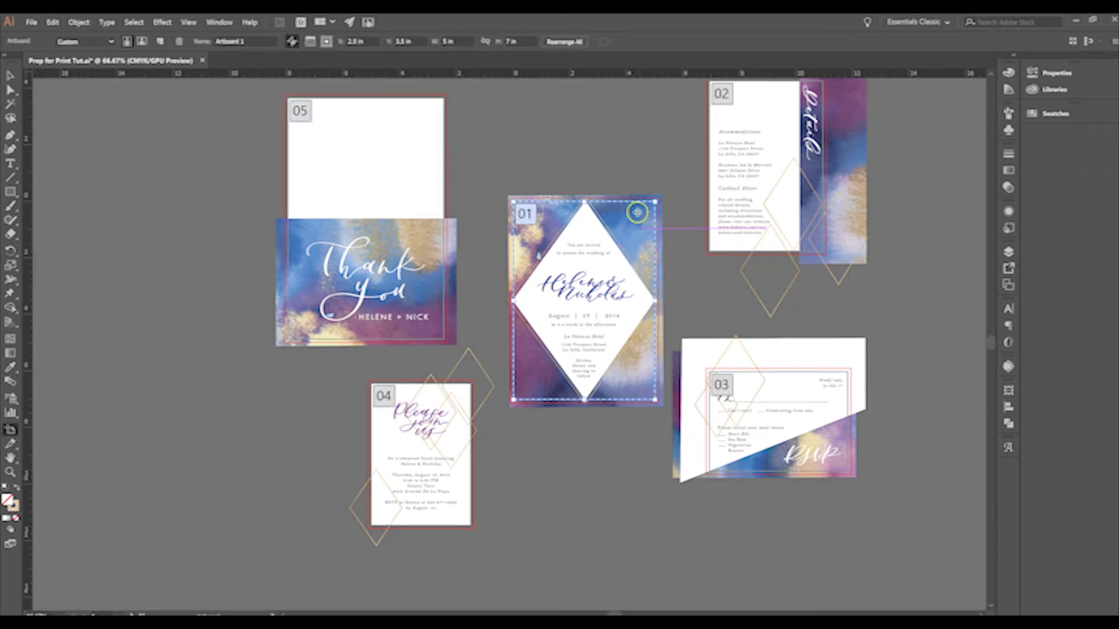
click(11, 76)
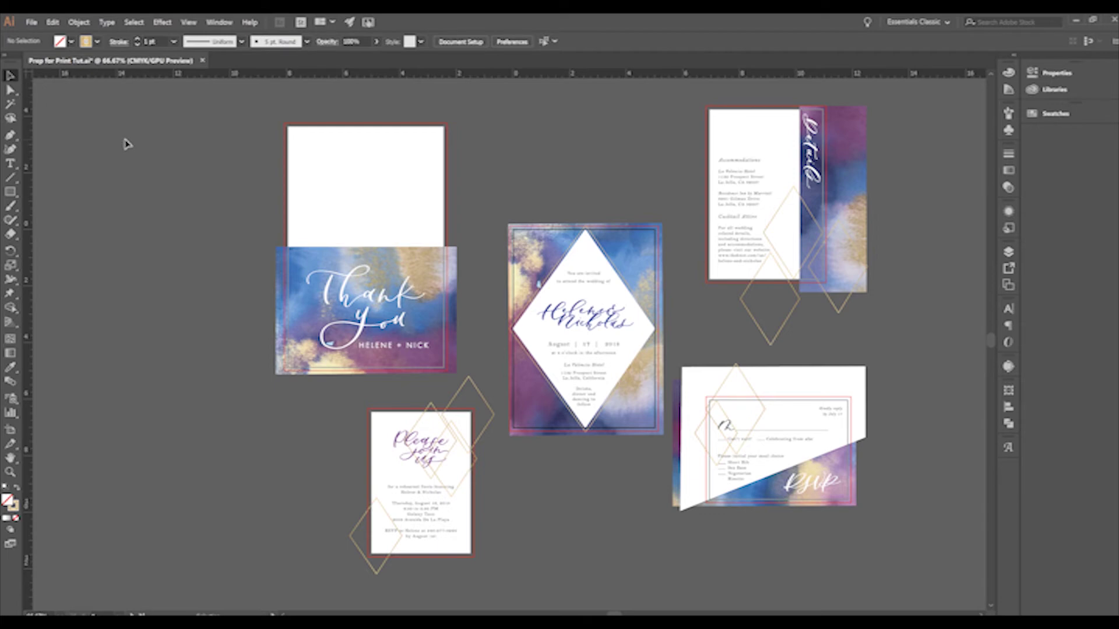
Start Save As, then create and open a new Print Files folder.
click(31, 22)
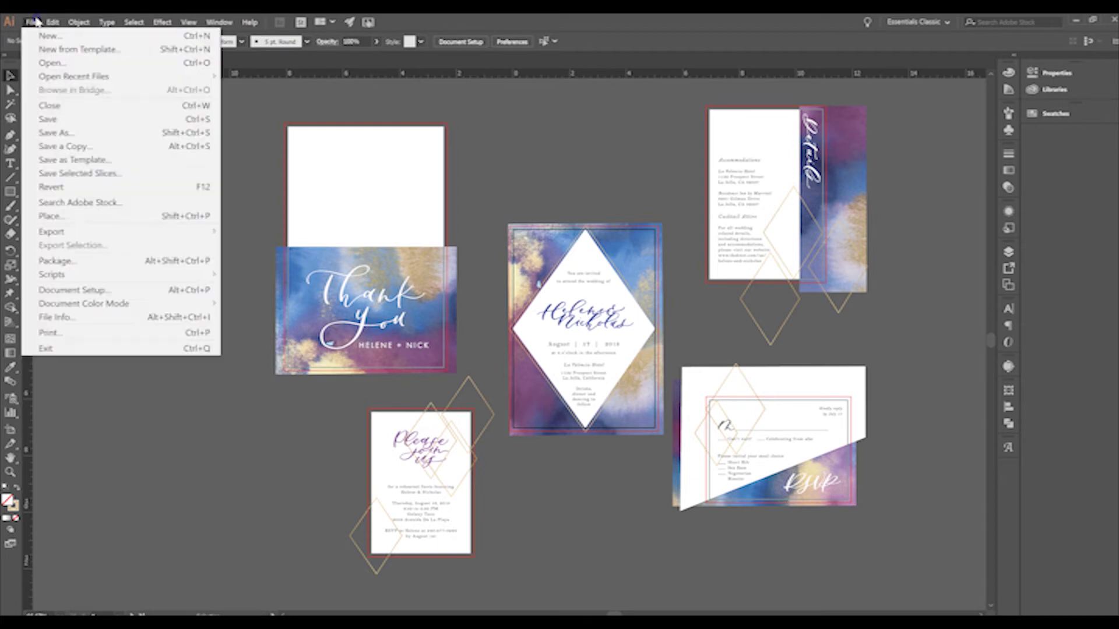
mouse_move(52, 23)
click(72, 135)
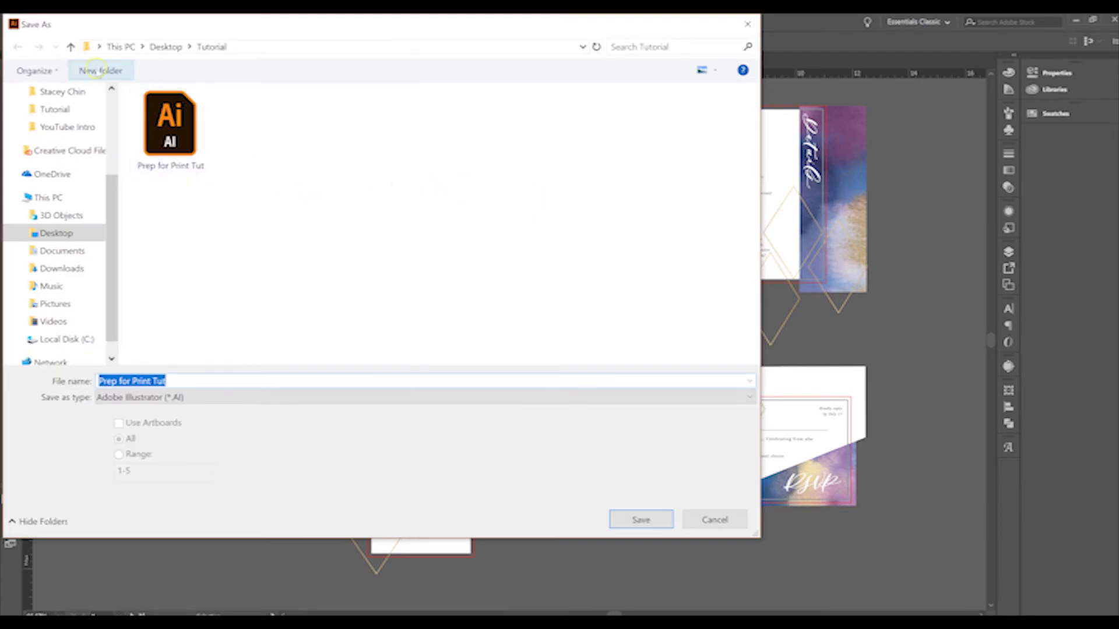
click(100, 70)
text(Print Filess)
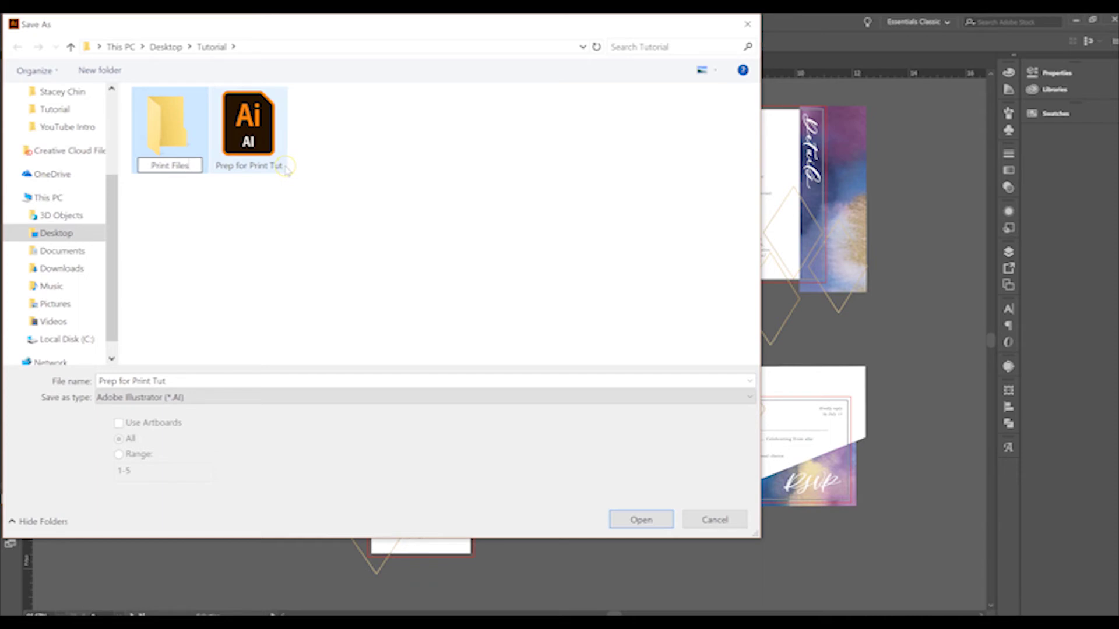
double_click(184, 147)
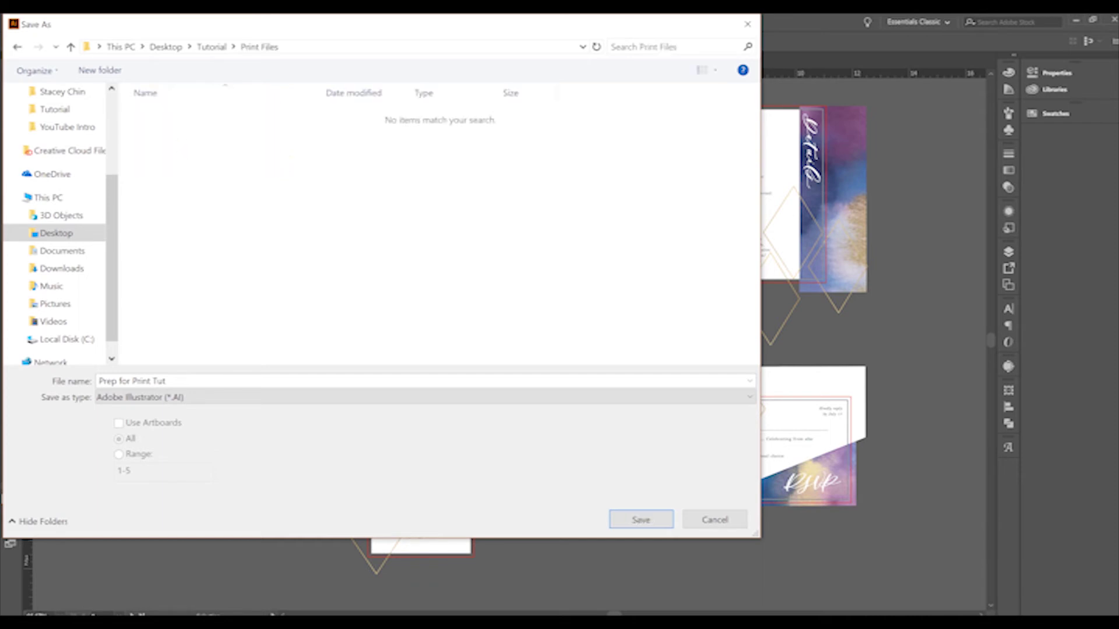
Name the file Invite, choose Adobe PDF with artboard range 1-5, and save.
click(219, 387)
key(BackSpace)
click(205, 401)
click(188, 425)
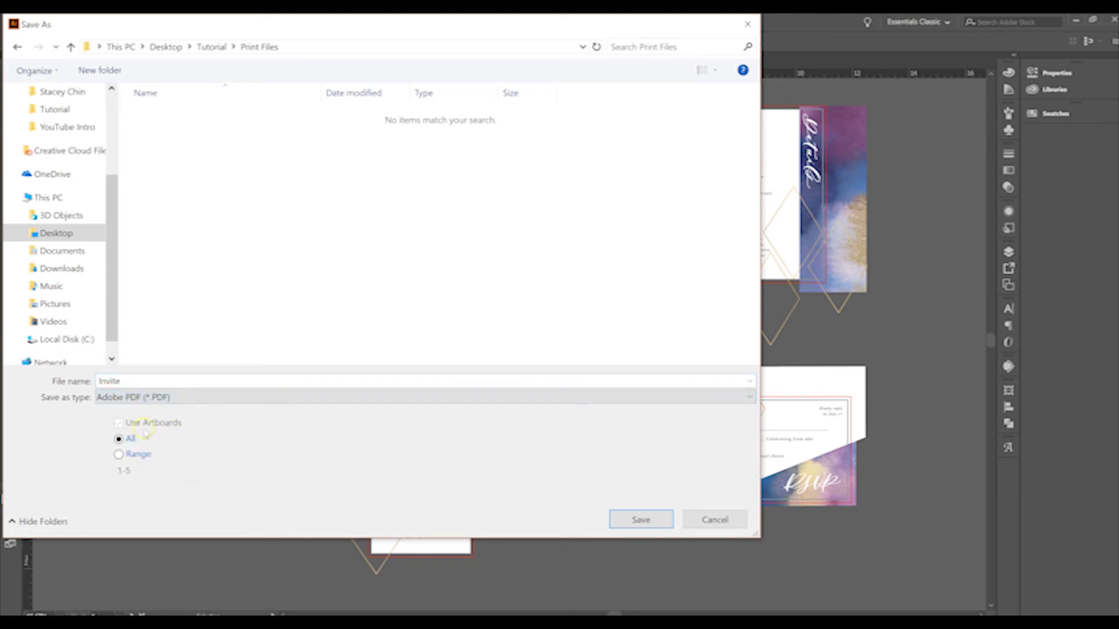
click(119, 454)
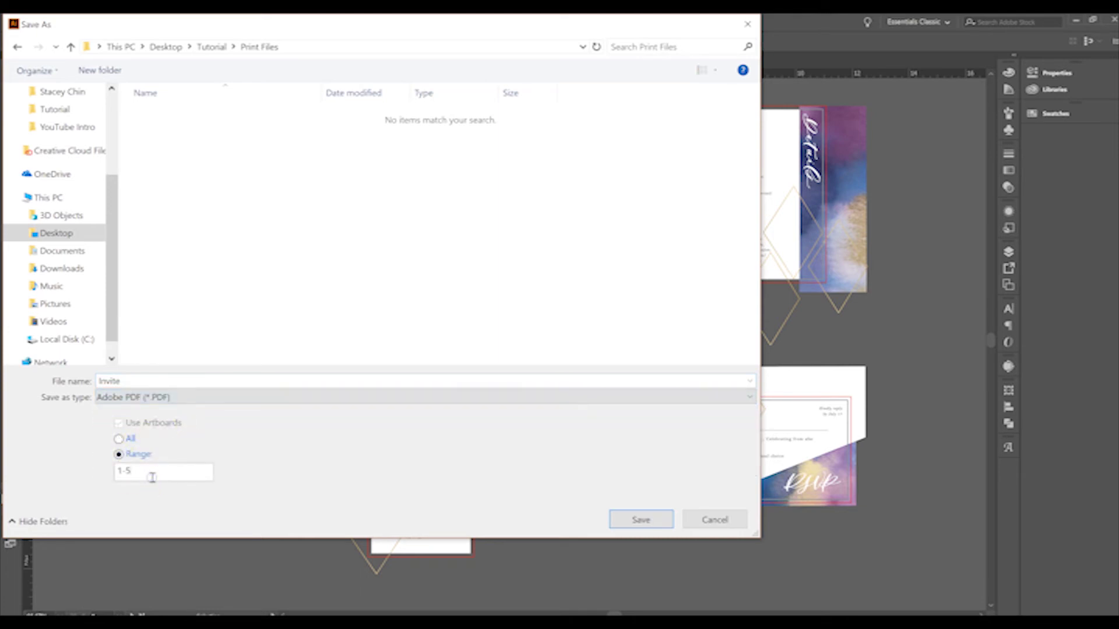
click(639, 520)
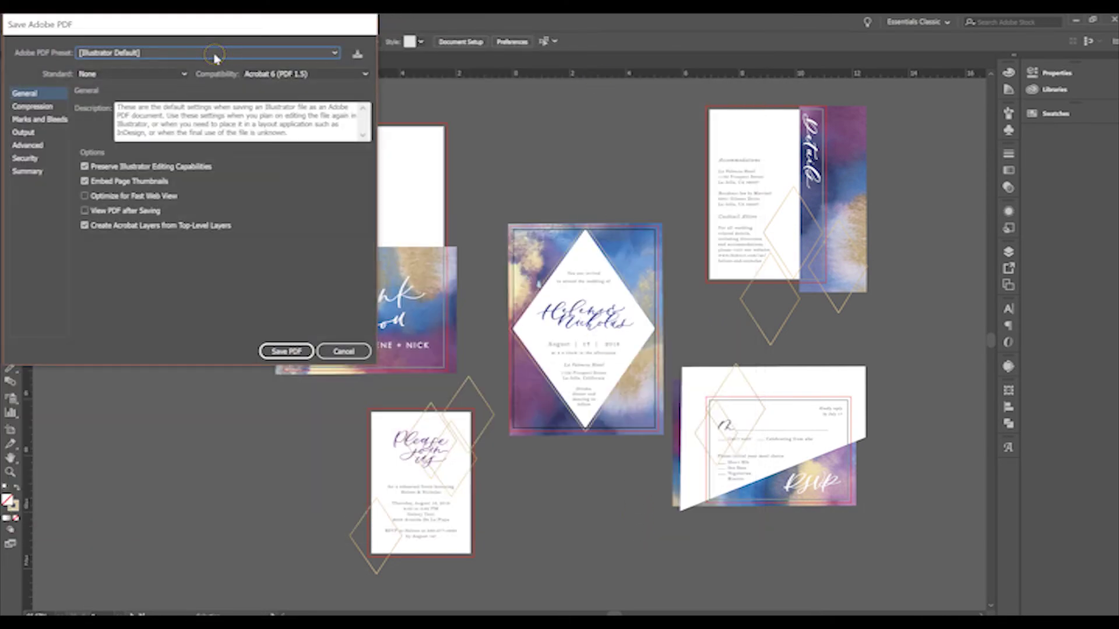
Turn off Preserve Illustrator Editing Capabilities, keep the modified preset, and view the Compression settings.
click(85, 167)
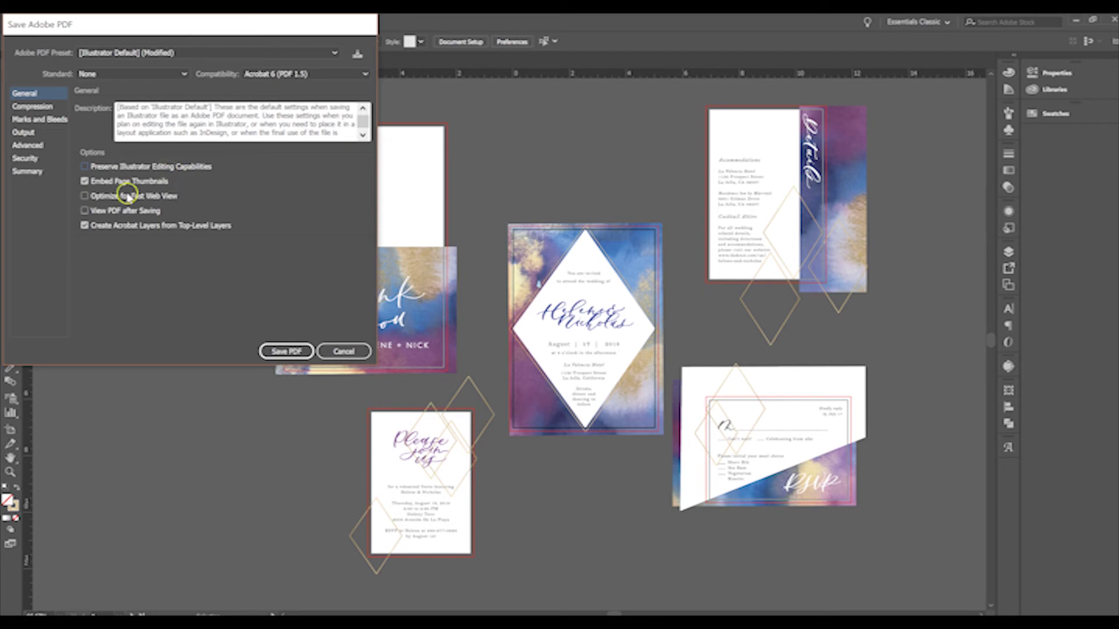
click(155, 52)
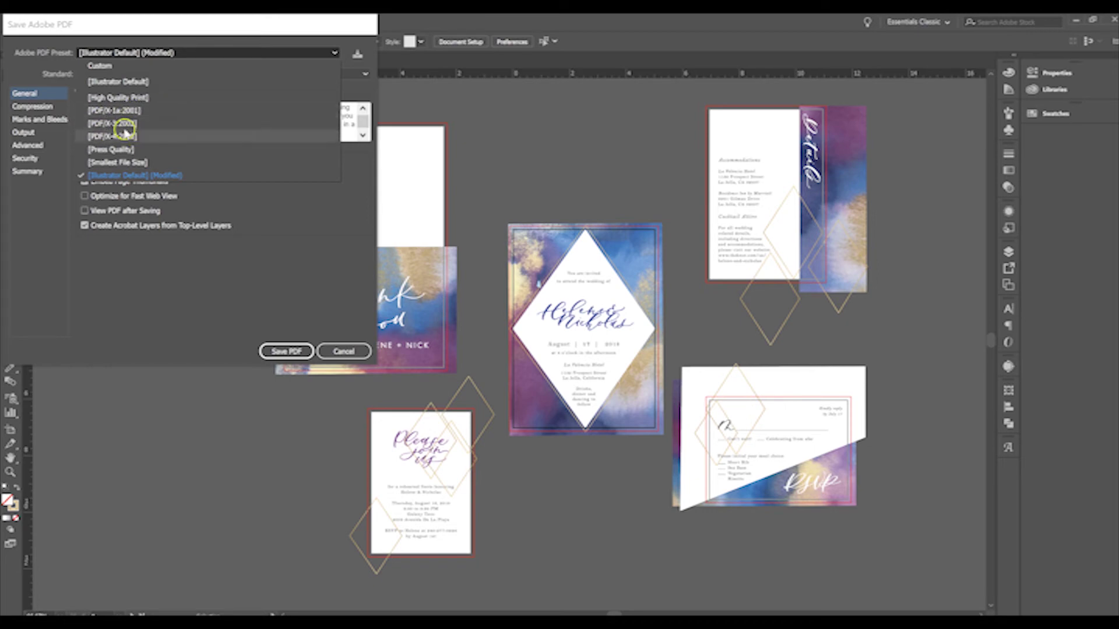
click(171, 57)
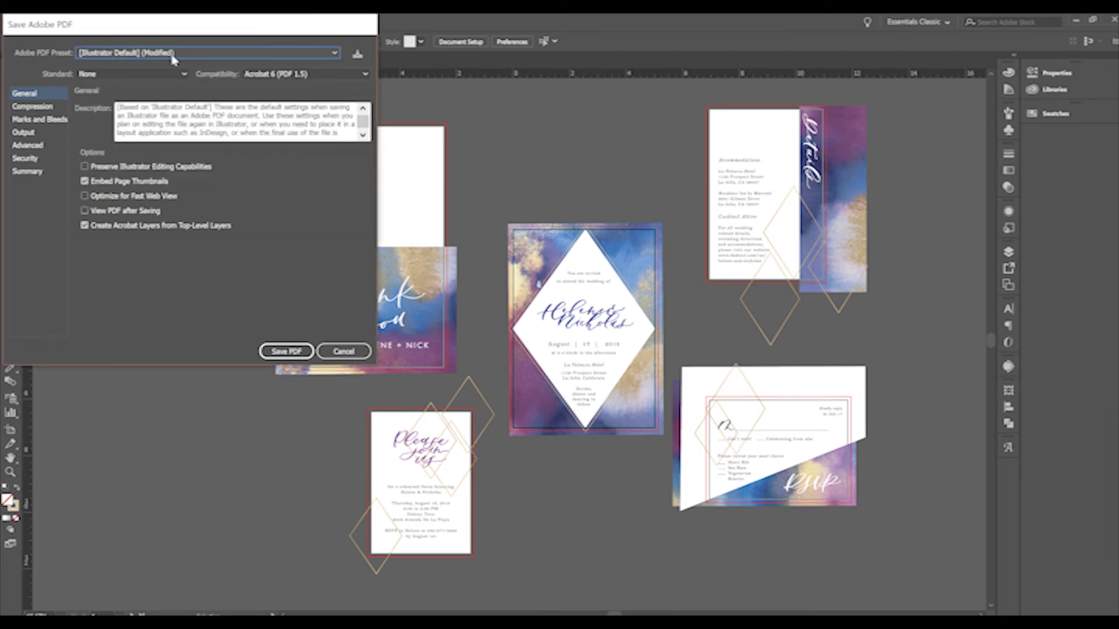
click(175, 56)
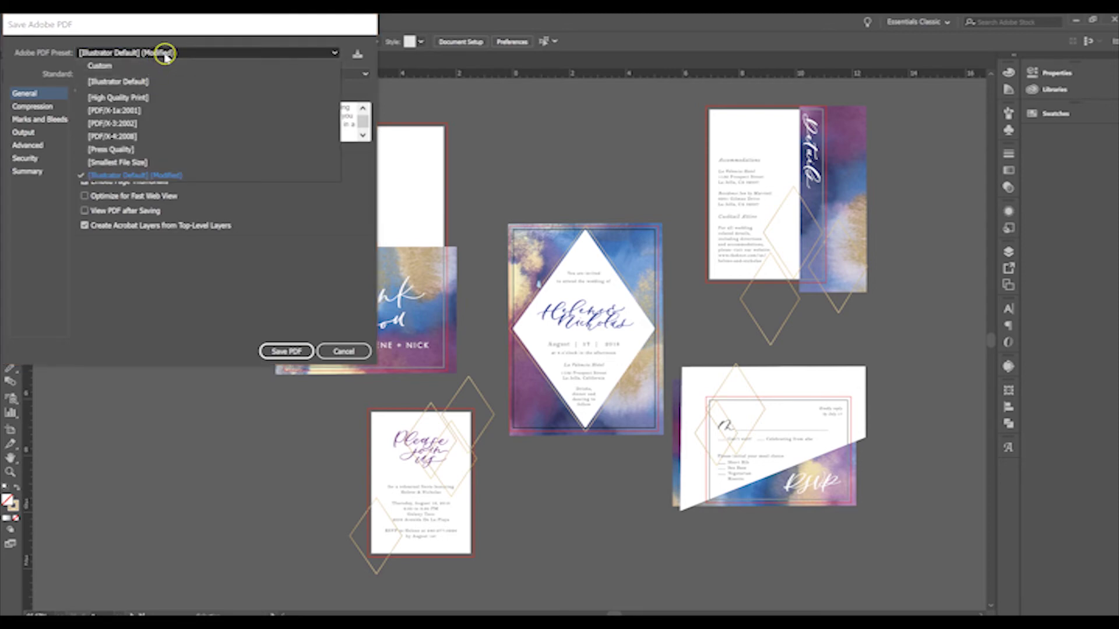
click(163, 54)
click(50, 105)
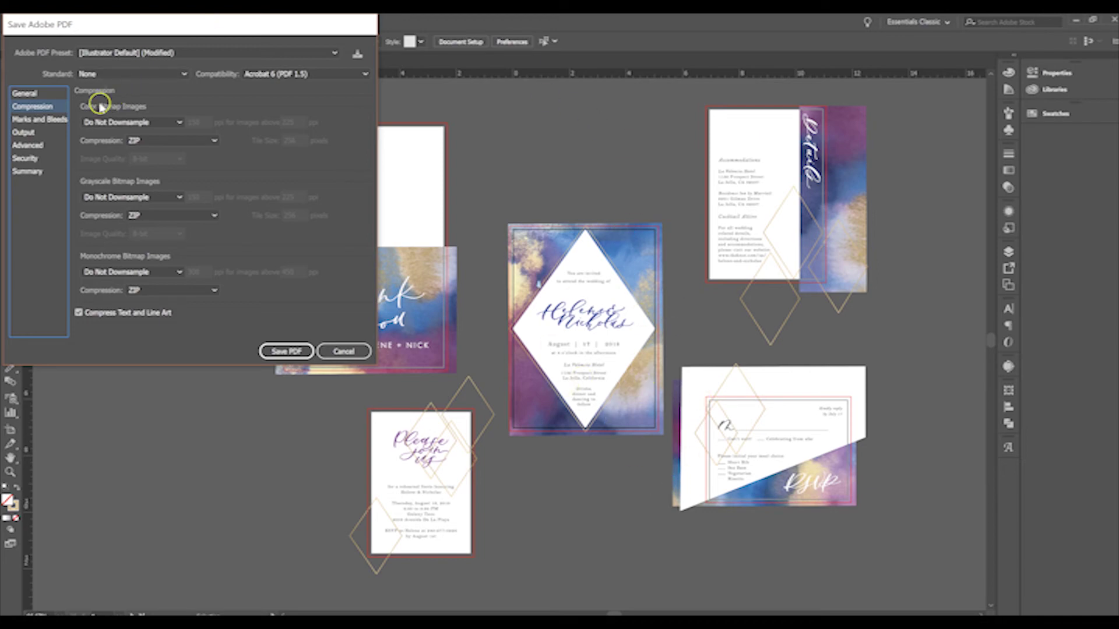
Open the Marks and Bleeds settings and tick Trim Marks.
click(34, 120)
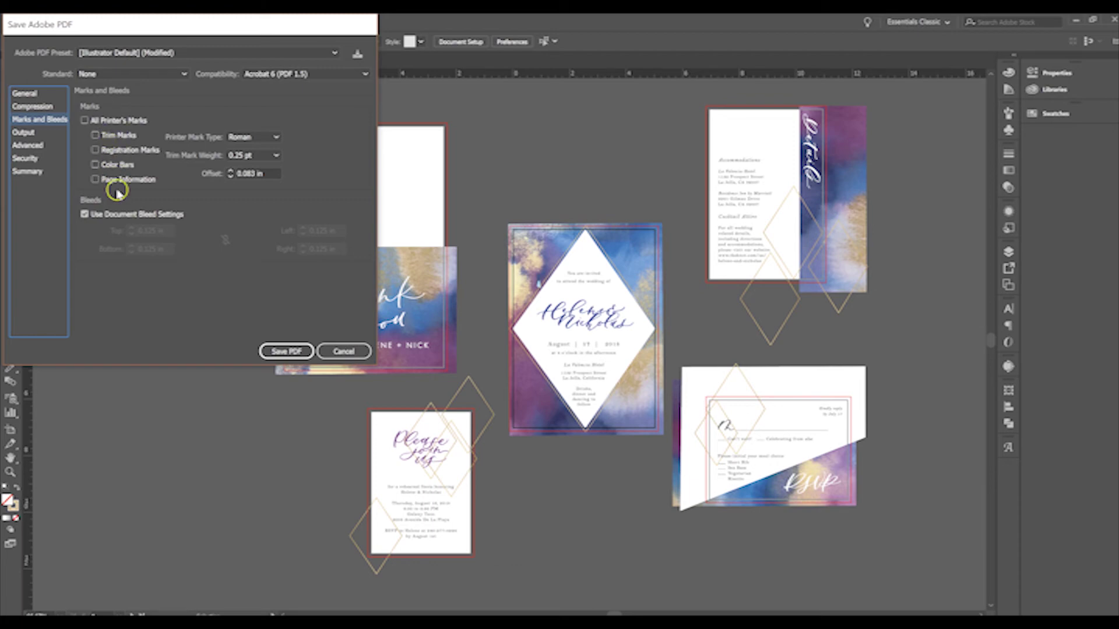
click(95, 135)
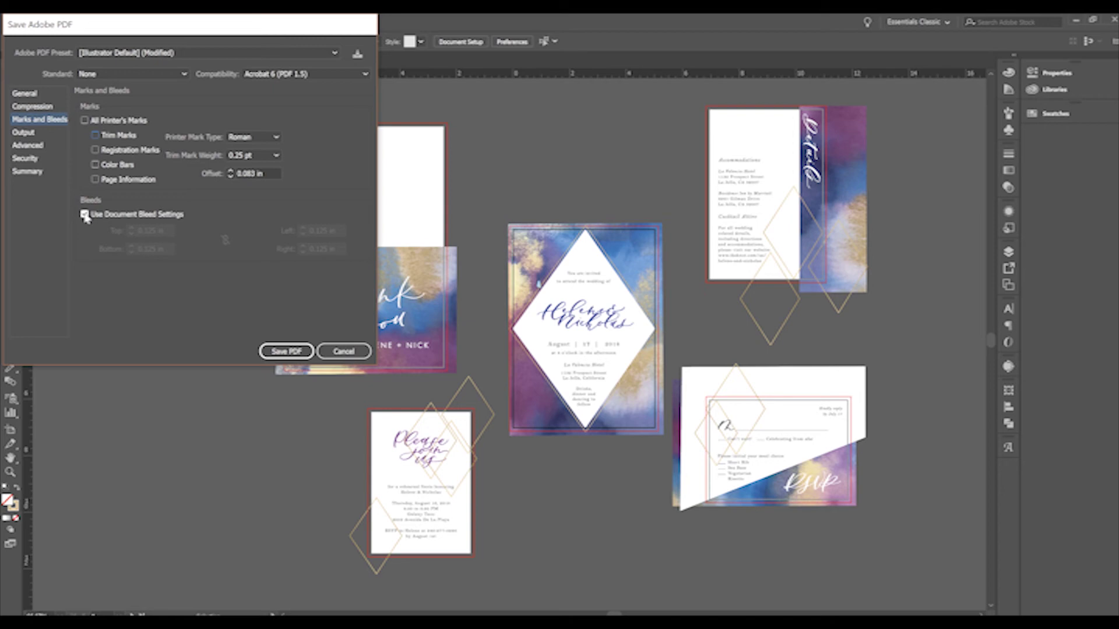
Switch to custom bleed and set it to 0.125 in, then 0.25 in, on all sides.
click(85, 215)
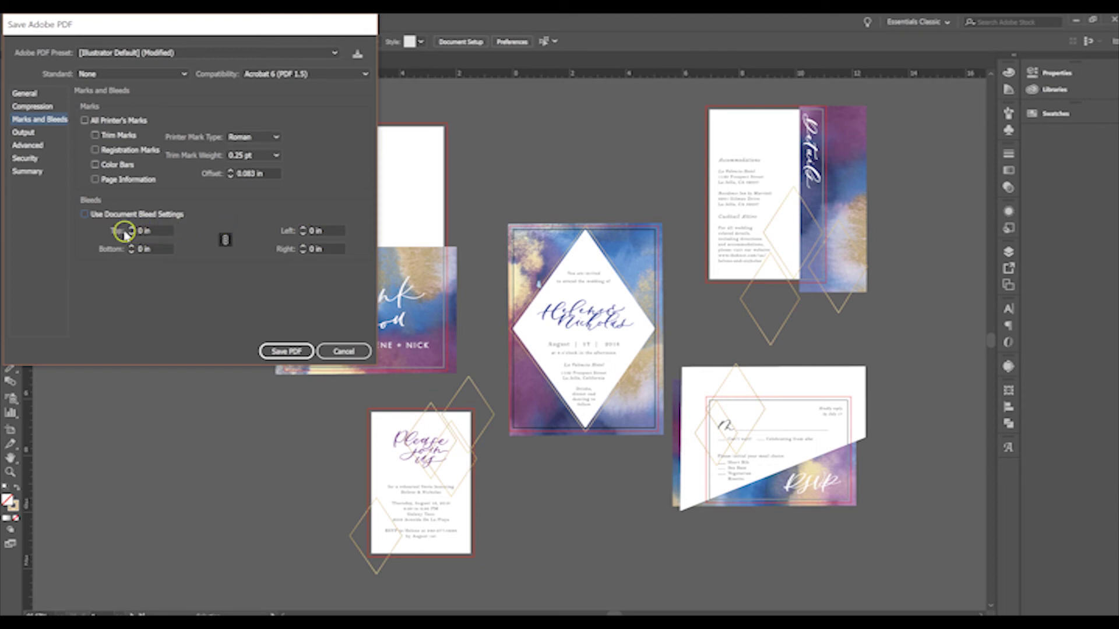
click(85, 215)
click(85, 215)
click(145, 230)
text(0.125)
key(Tab)
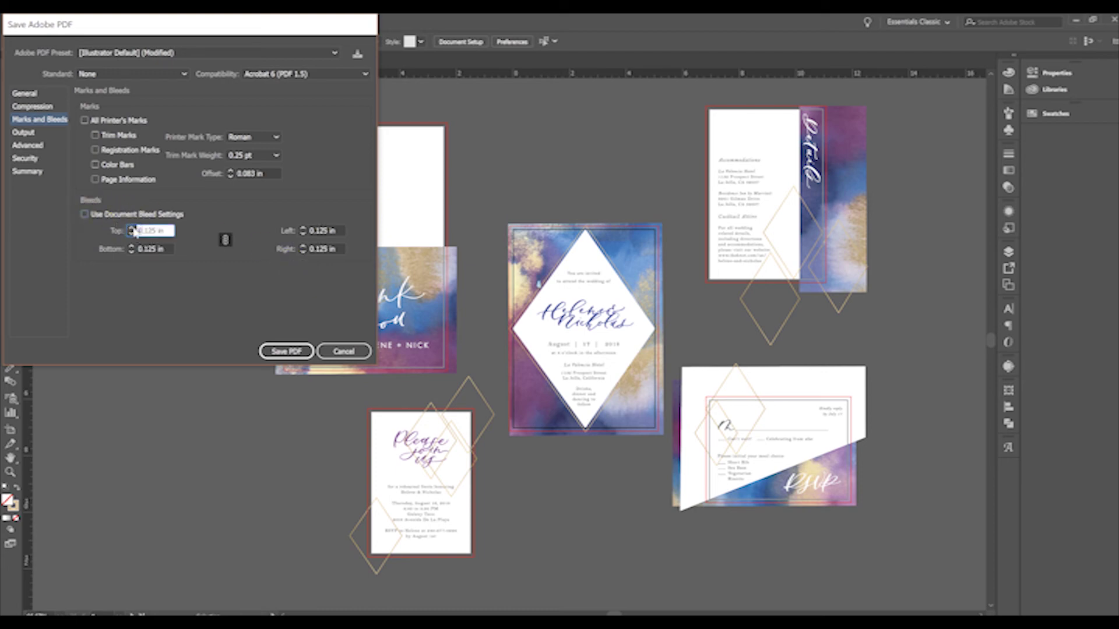
click(132, 228)
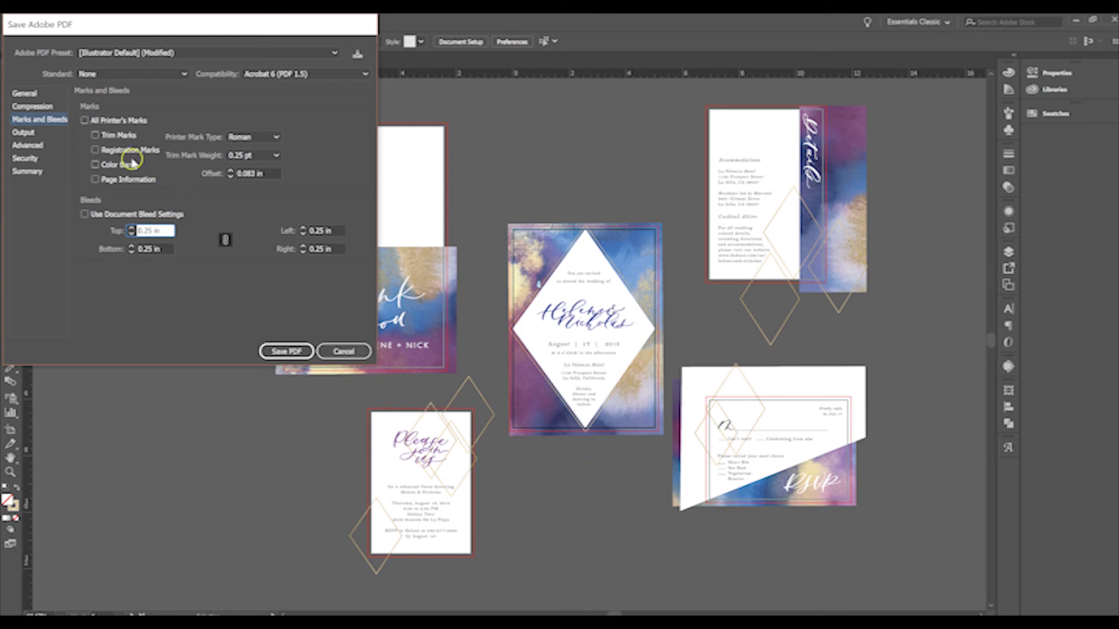
Re-tick Trim Marks and Use Document Bleed Settings, review Output and General, then cancel.
click(96, 135)
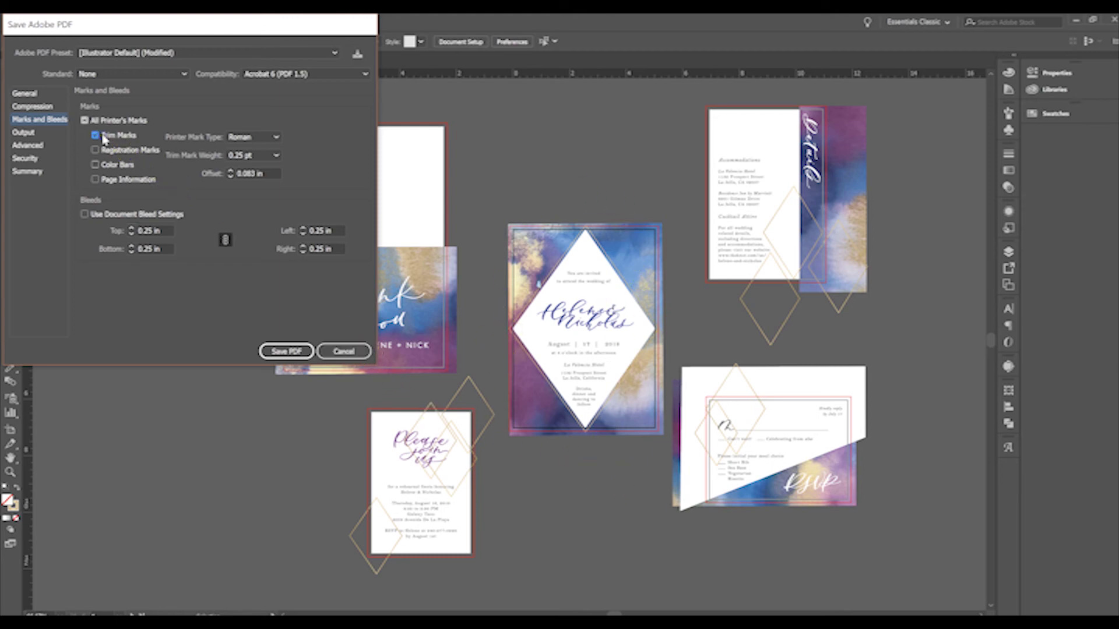
click(86, 214)
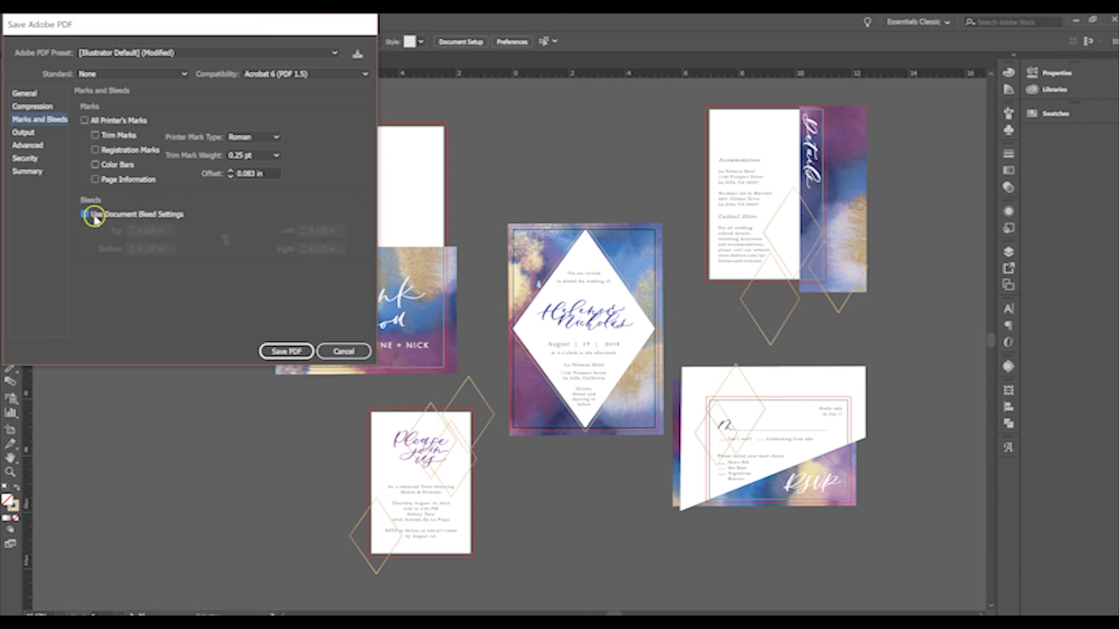
click(40, 134)
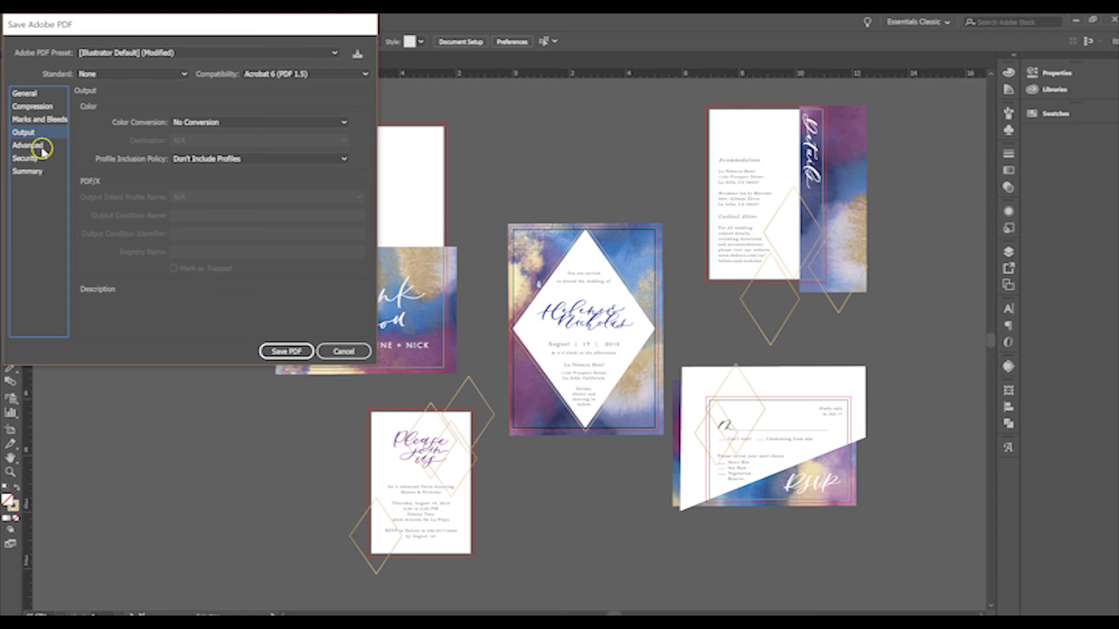
click(27, 93)
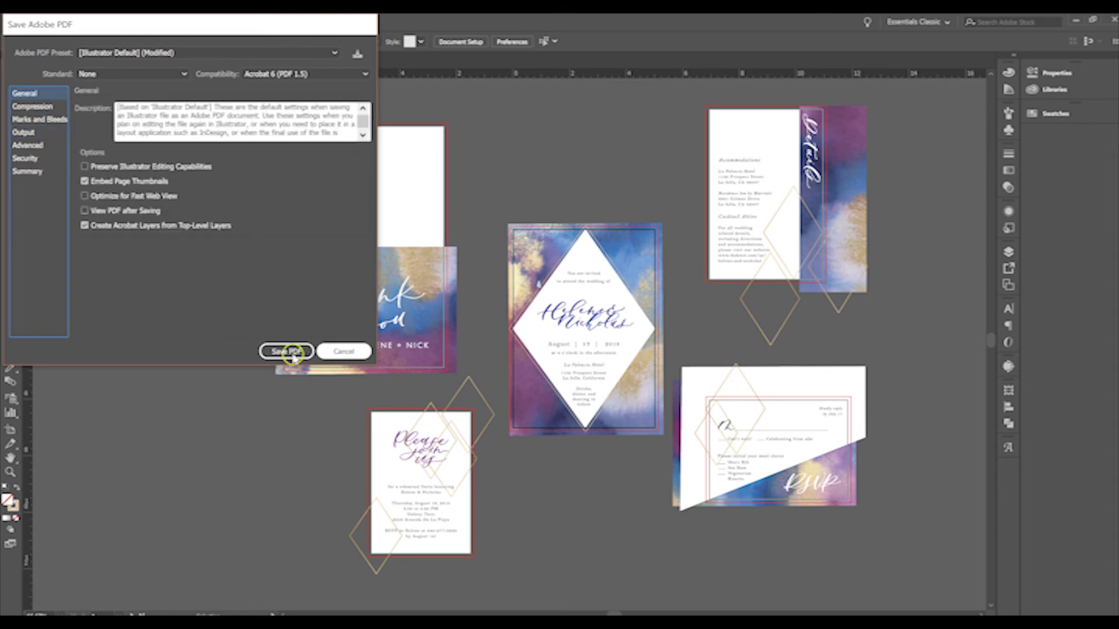
click(345, 352)
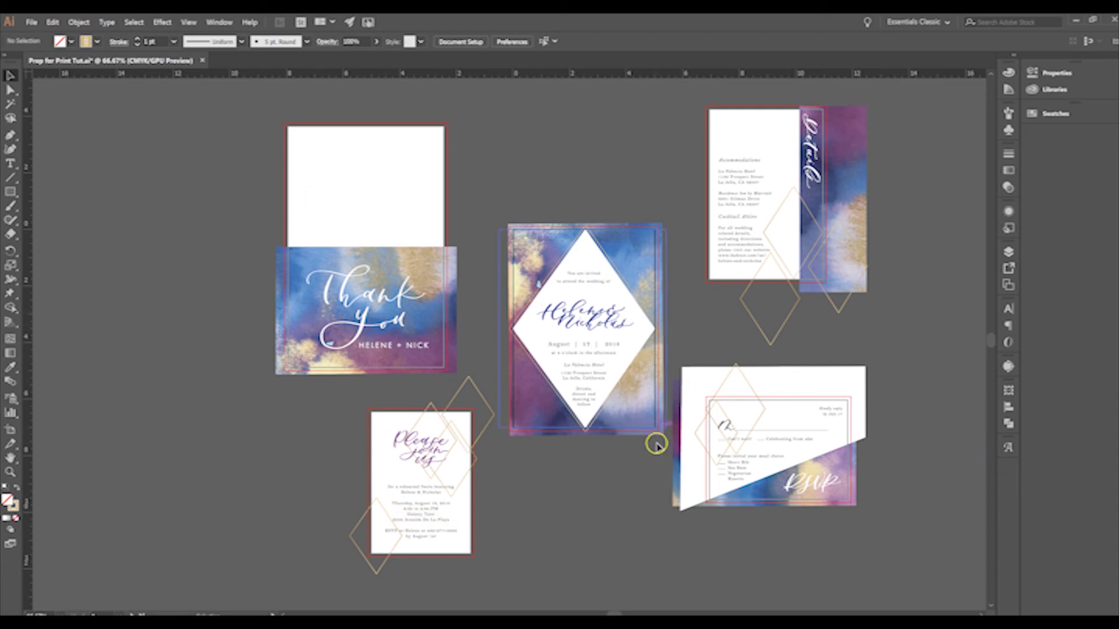
Zoom to 200% on the main invitation and scan its edges for bleed.
scroll(656, 446, down, 1)
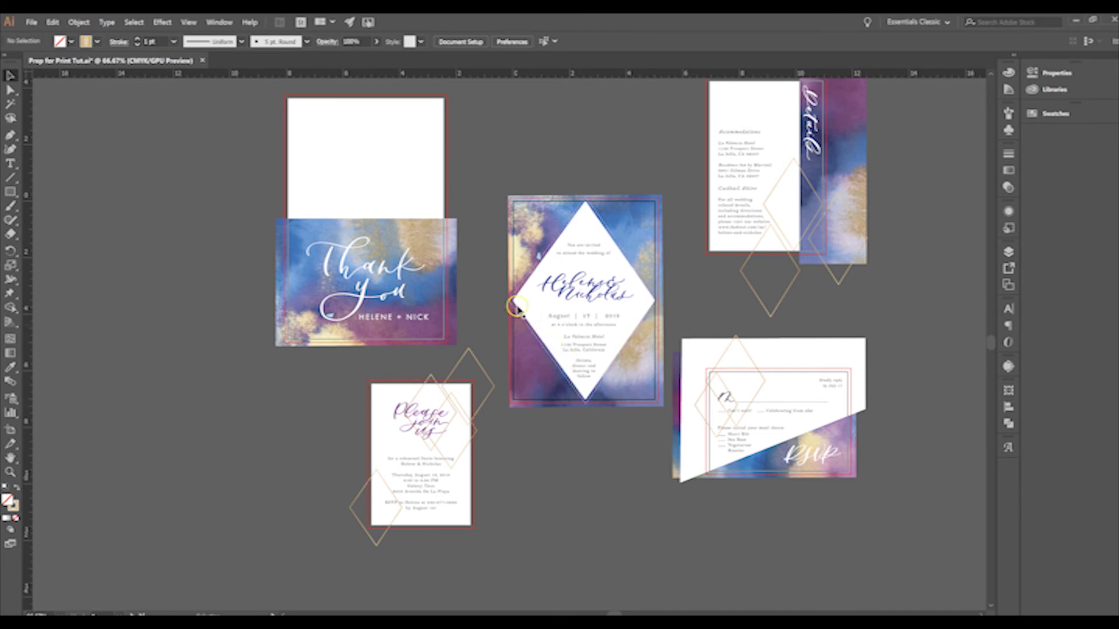
key(ctrl+=)
key(ctrl+=)
key(ctrl+=)
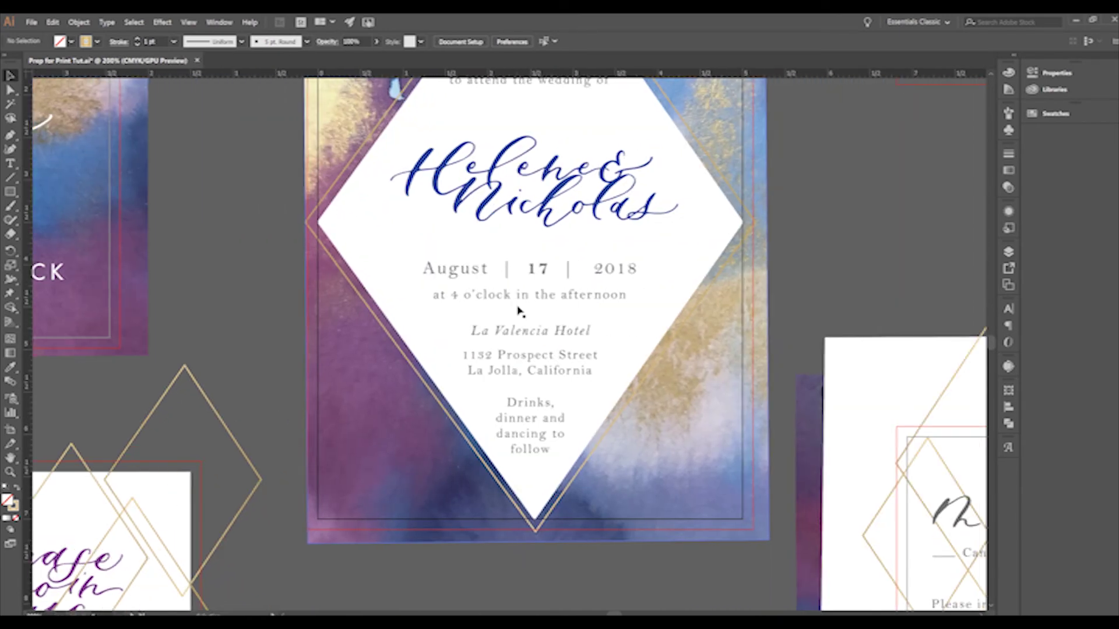
scroll(520, 312, right, 1)
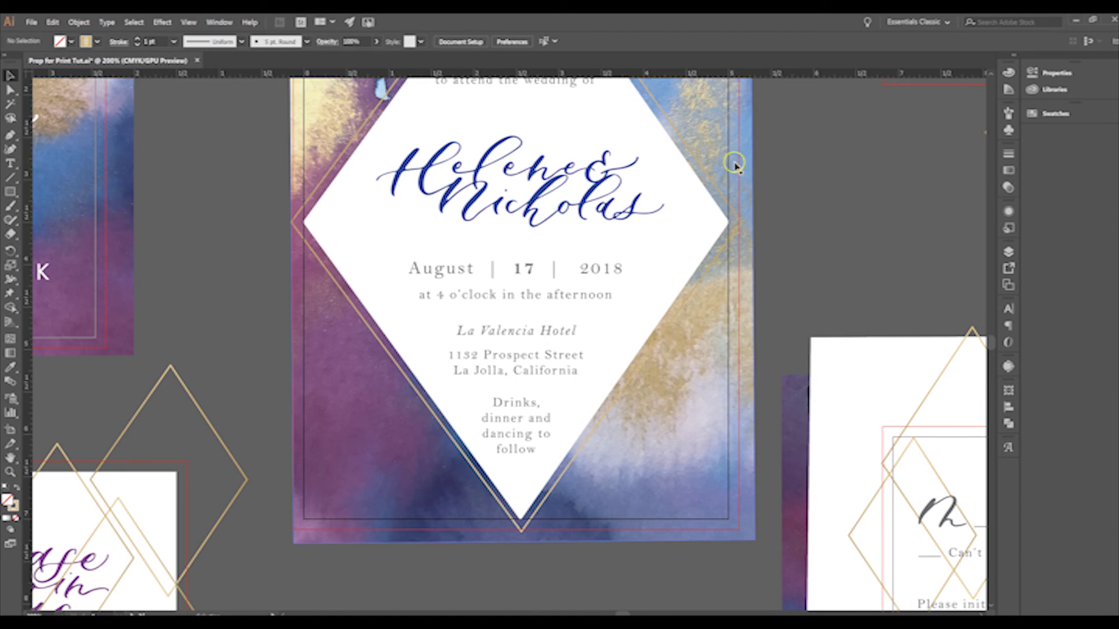
click(732, 230)
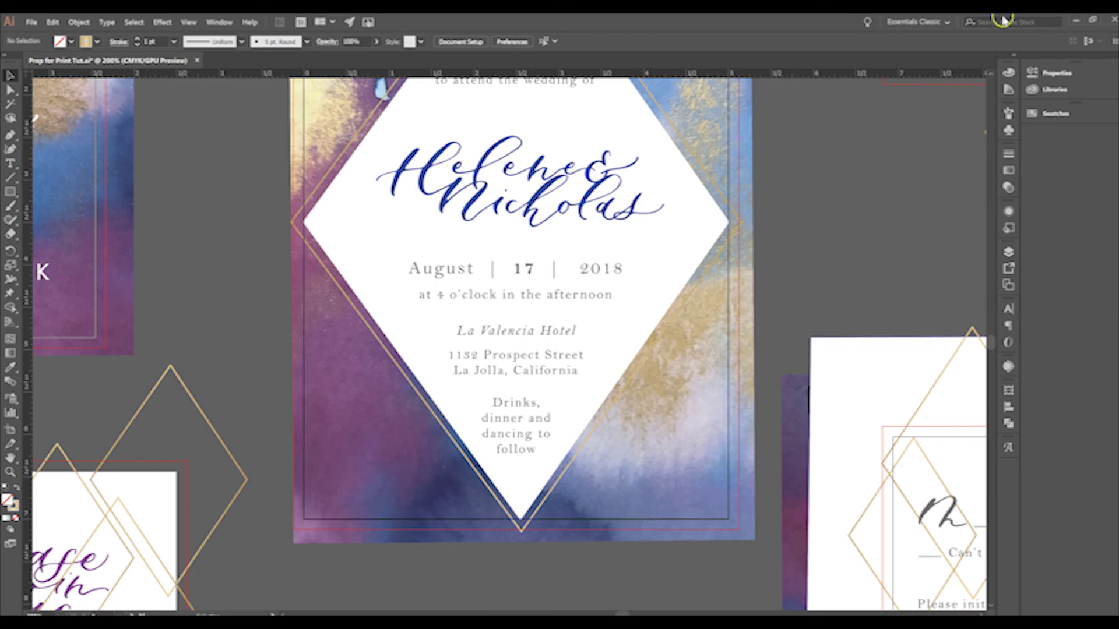
scroll(808, 248, up, 5)
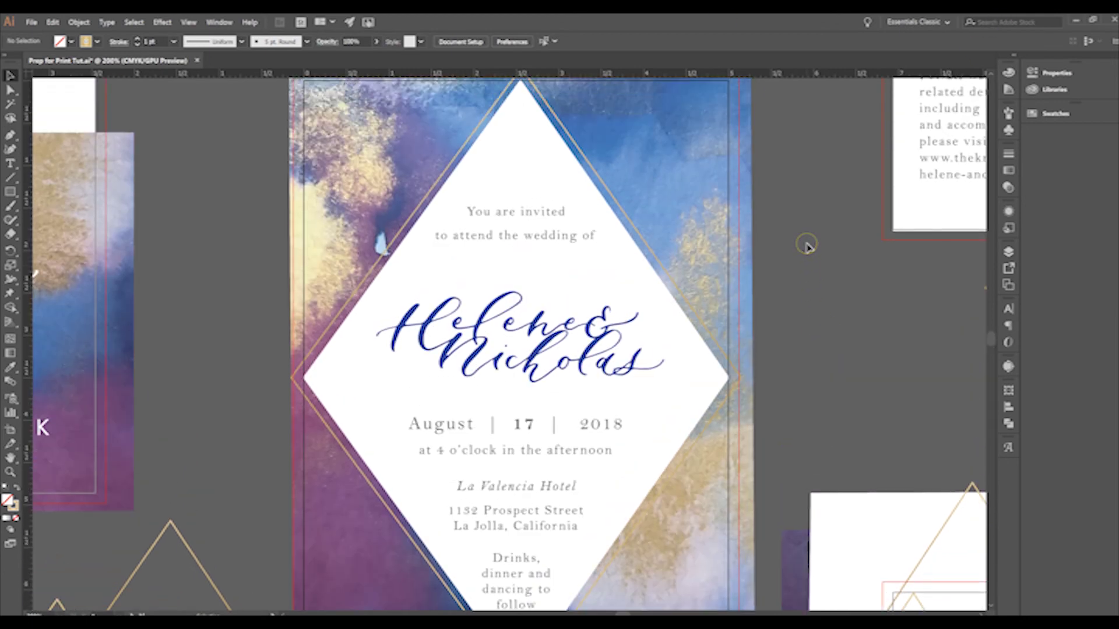
scroll(807, 246, down, 5)
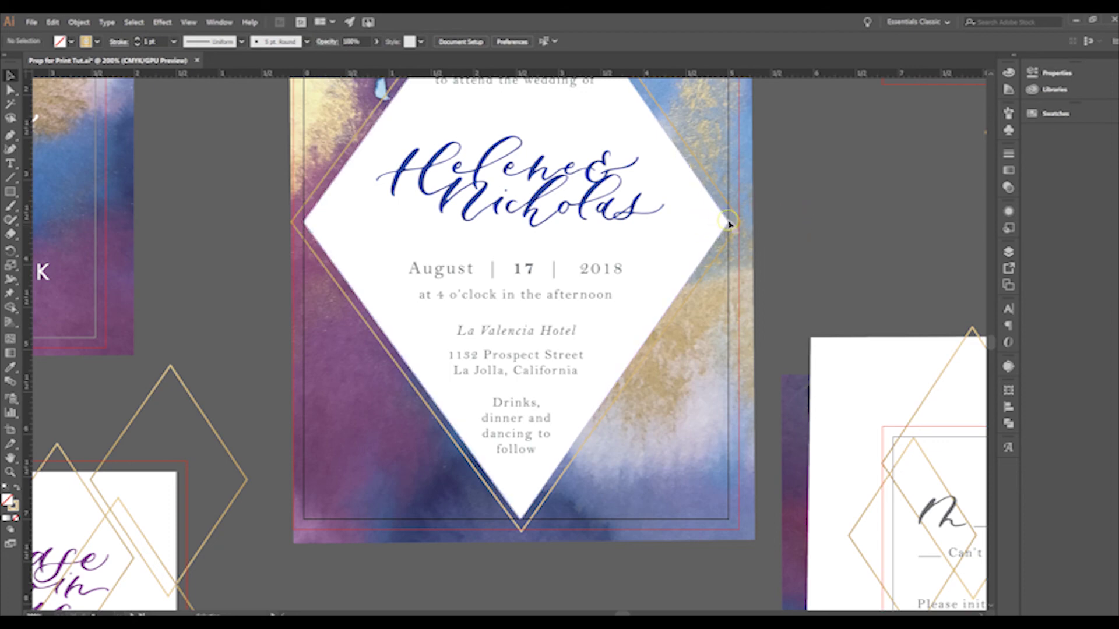
Inspect the Thank You card's edges, confirming its watercolor extends past the trim into the bleed.
click(773, 222)
scroll(773, 223, up, 3)
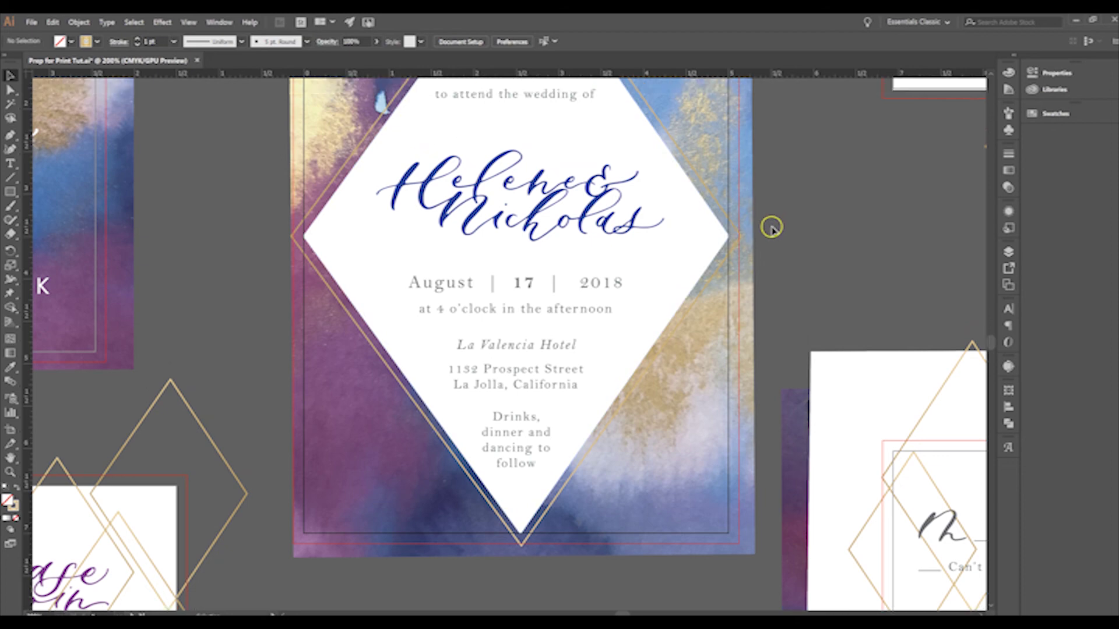
scroll(802, 239, down, 2)
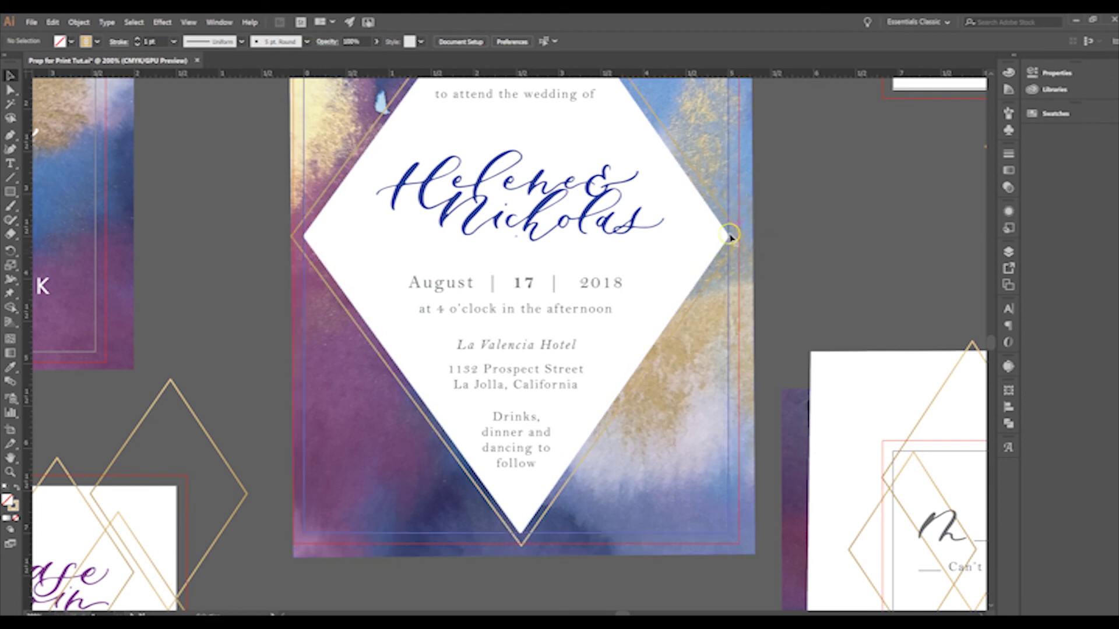
click(781, 271)
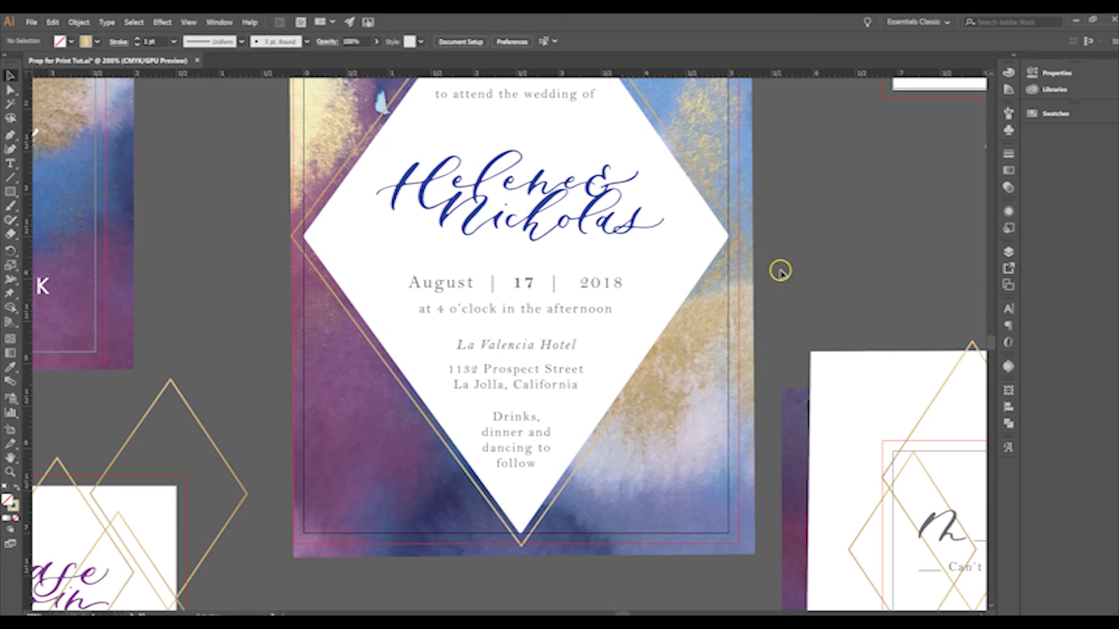
scroll(781, 271, down, 3)
scroll(784, 272, up, 2)
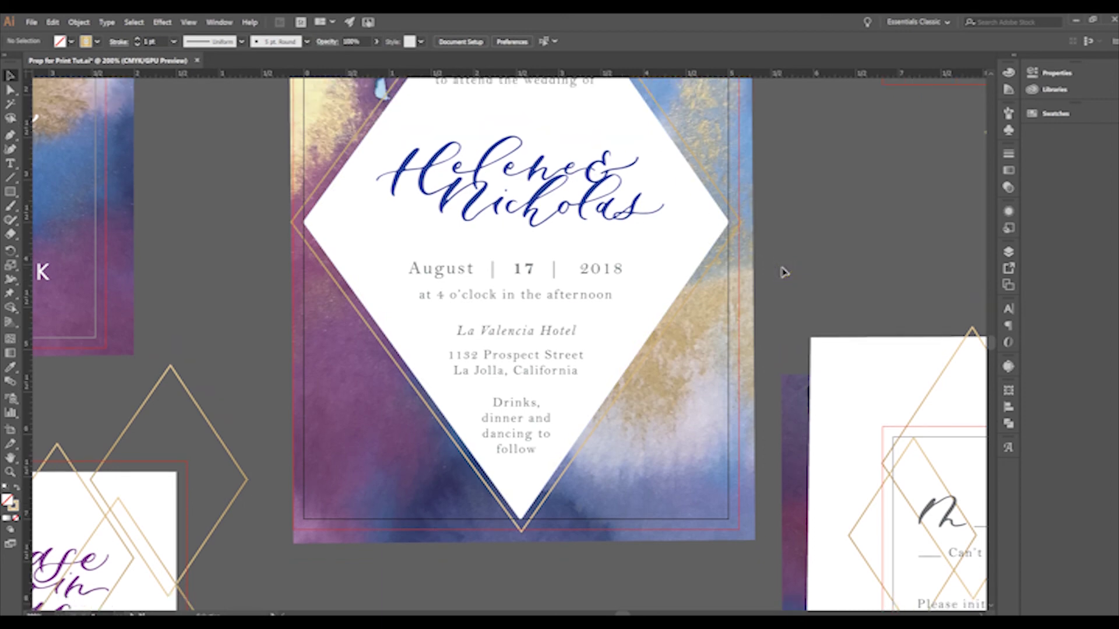
scroll(287, 345, down, 5)
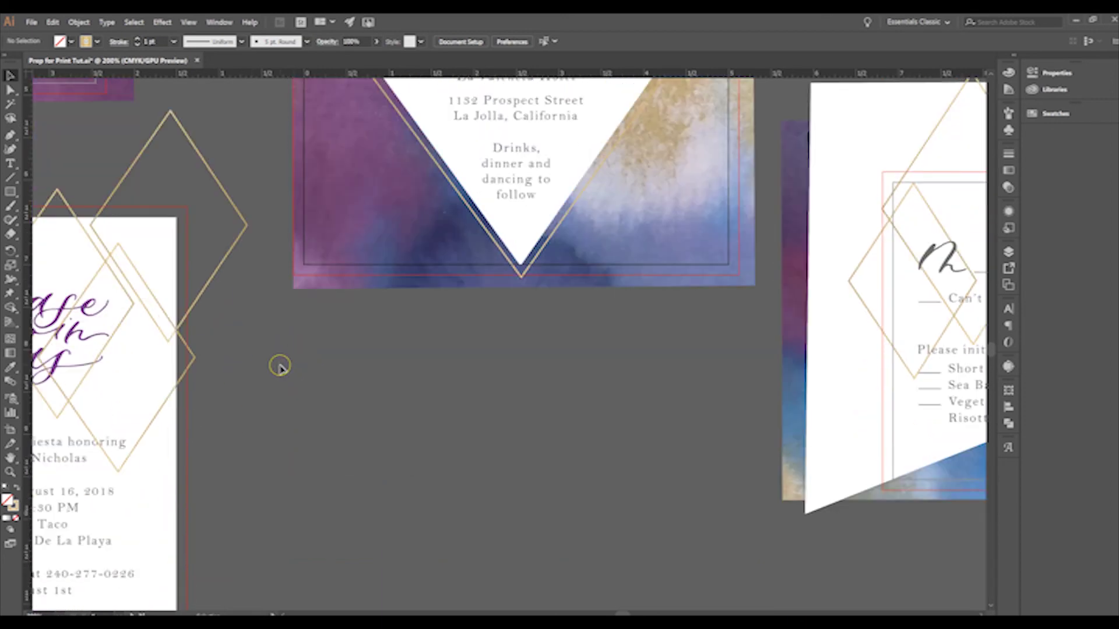
scroll(280, 366, left, 5)
scroll(280, 369, left, 1)
scroll(280, 368, up, 2)
scroll(280, 369, down, 4)
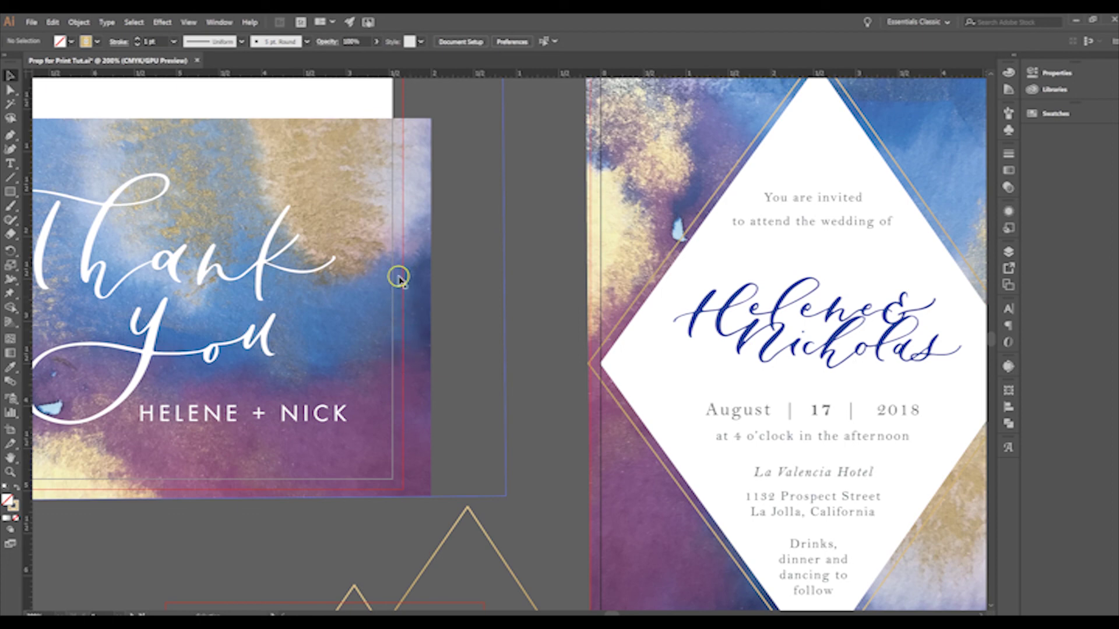
Zoom out to 50% so all the suite's artboards show side by side.
scroll(400, 312, down, 4)
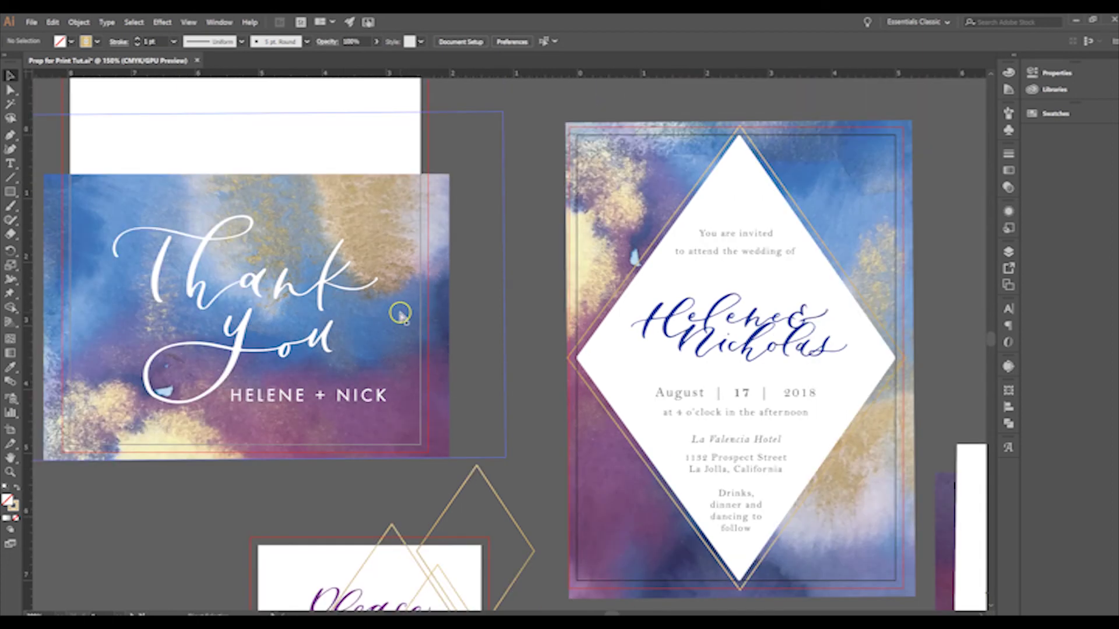